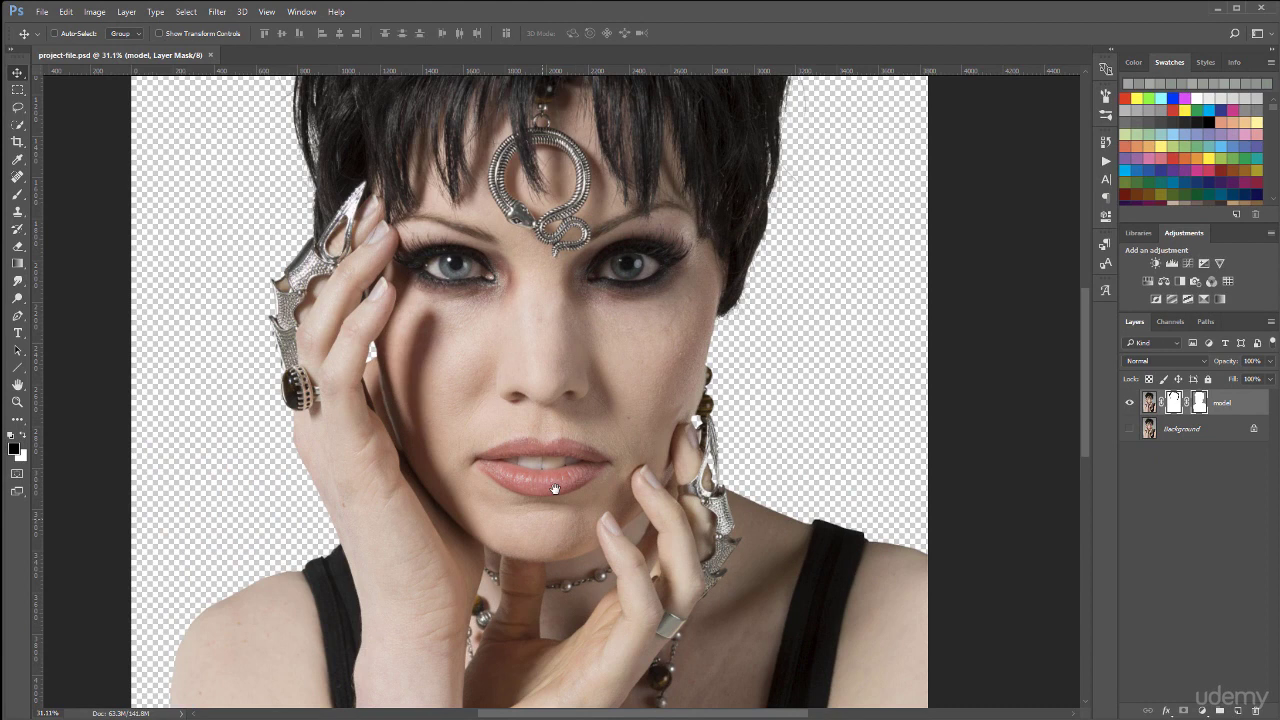
drag(555, 489, 747, 137)
drag(922, 330, 653, 557)
drag(587, 241, 610, 395)
drag(505, 220, 541, 235)
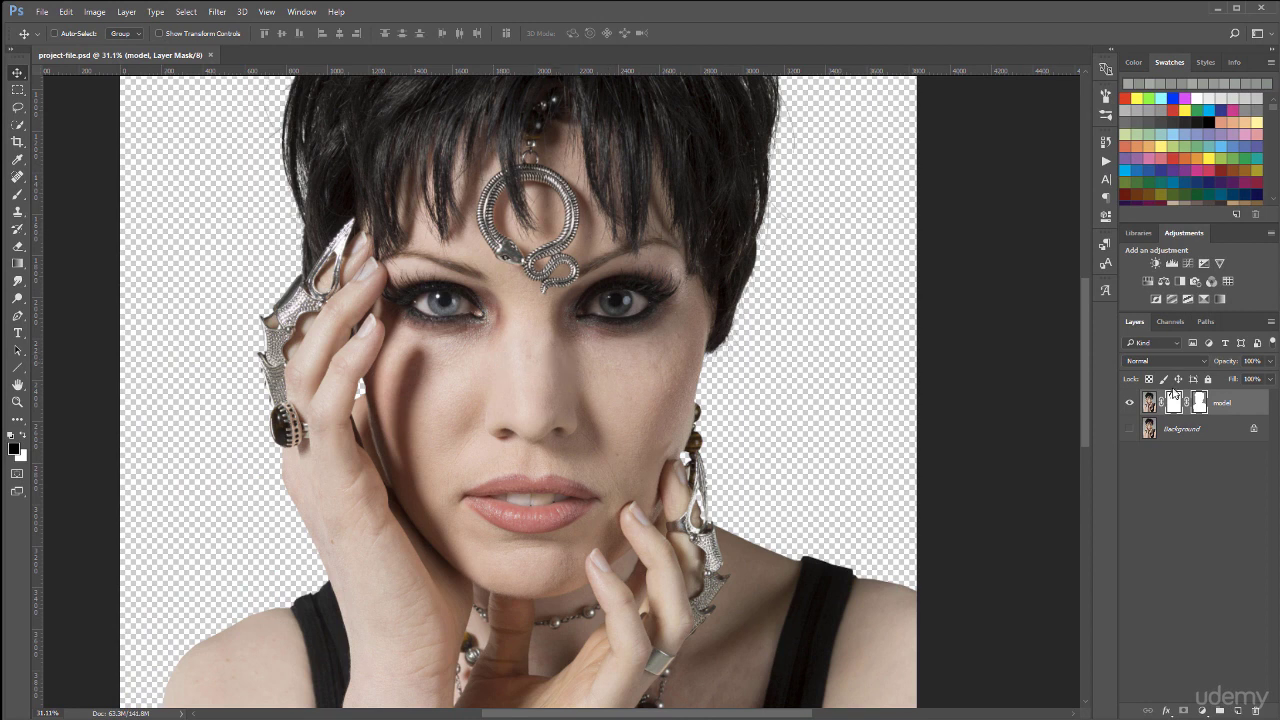
Add a new layer named "db" above the model layer
click(1240, 711)
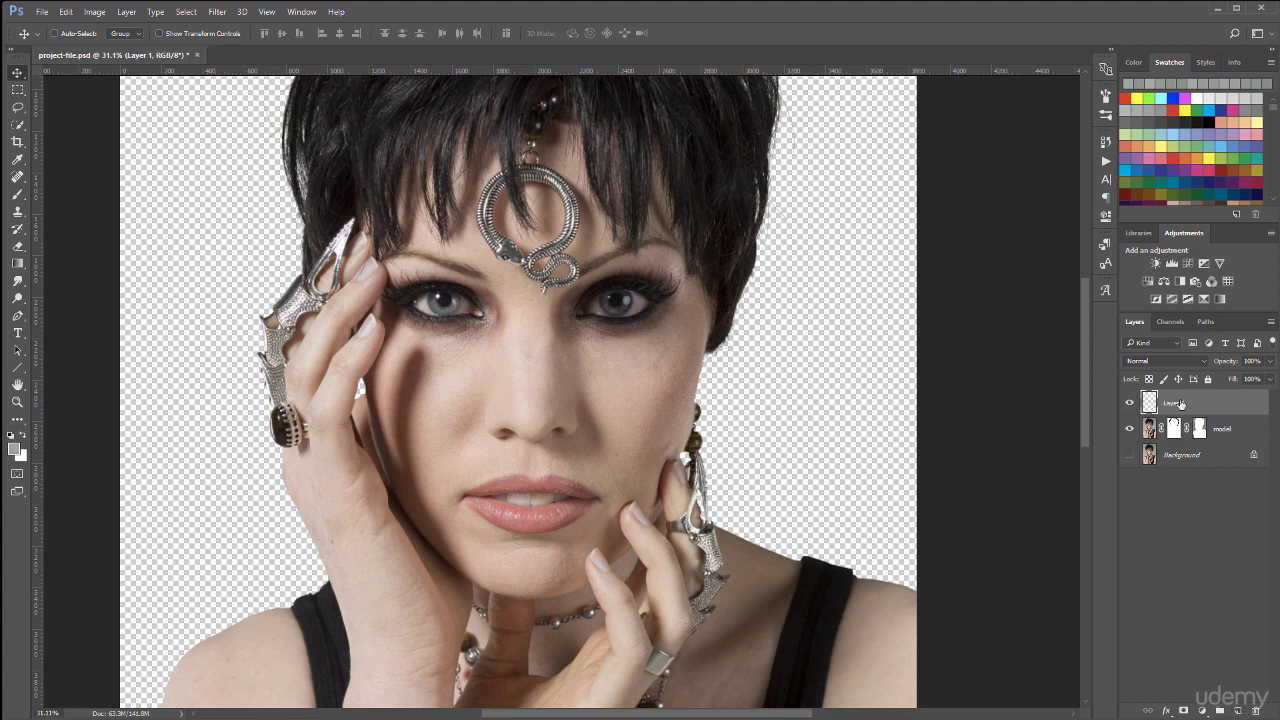
double_click(1175, 403)
text(db)
key(Return)
Fill the db layer with 50% Gray
click(65, 11)
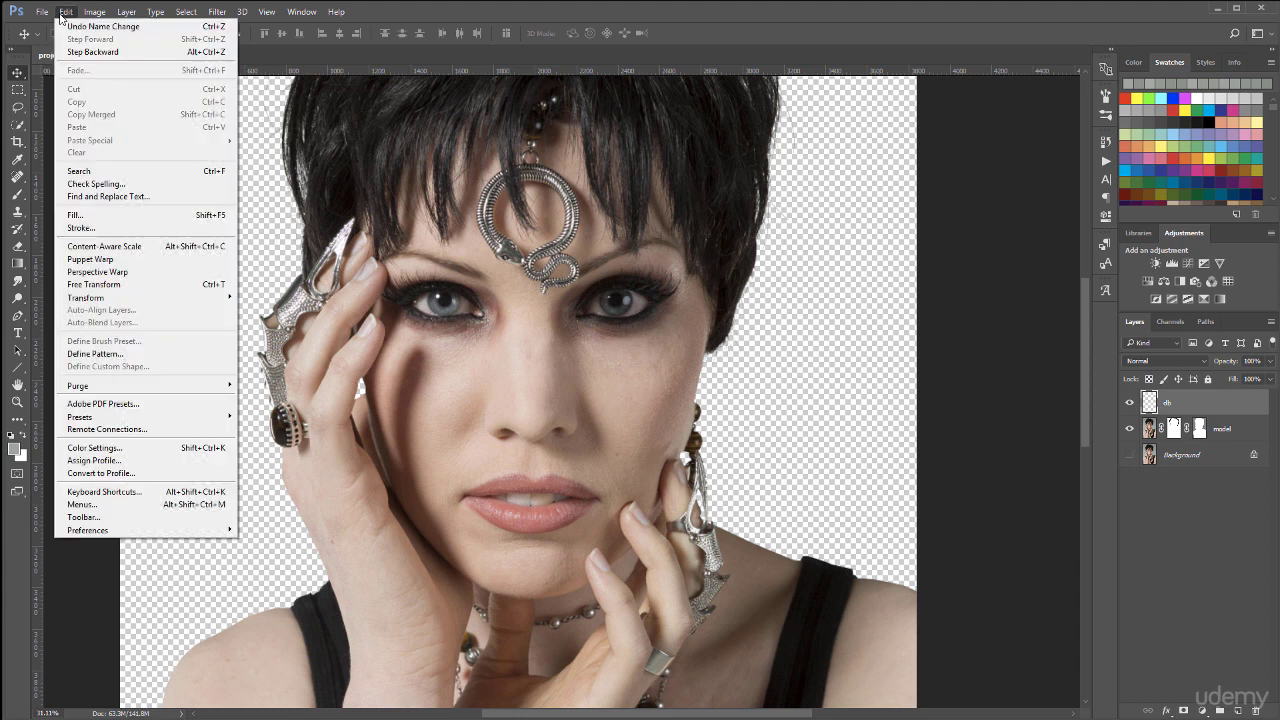
click(86, 197)
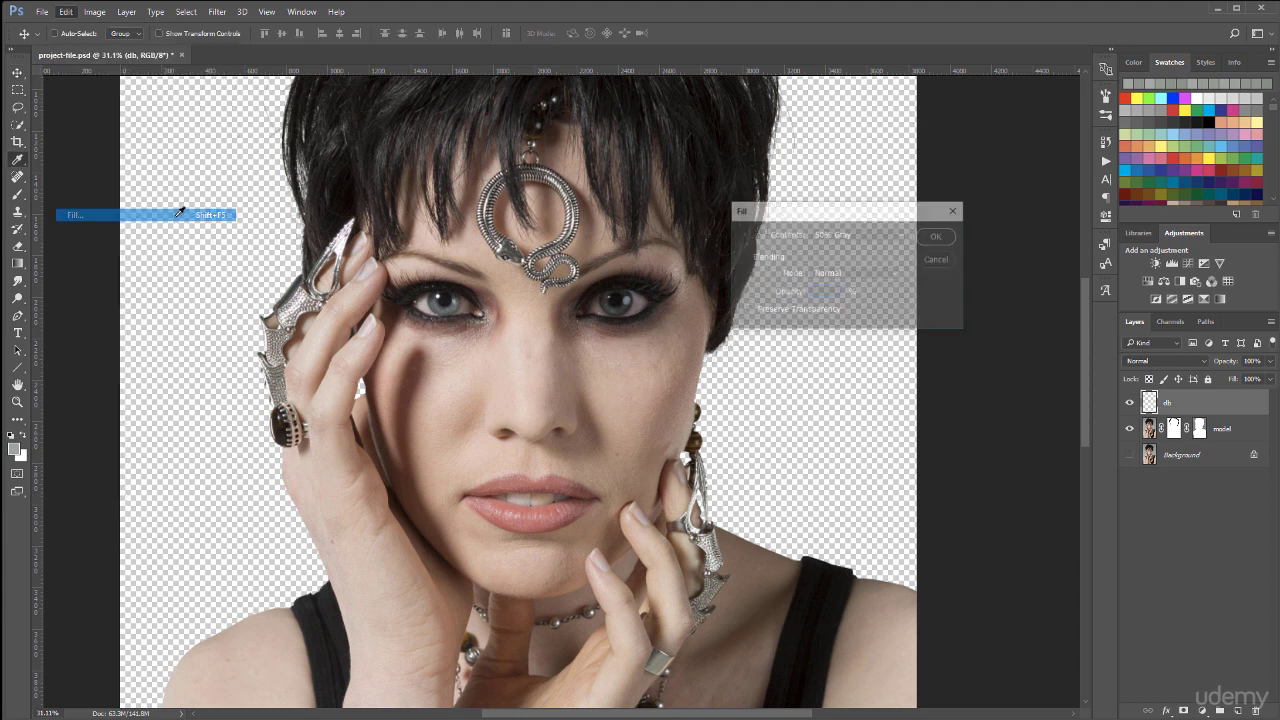
click(937, 236)
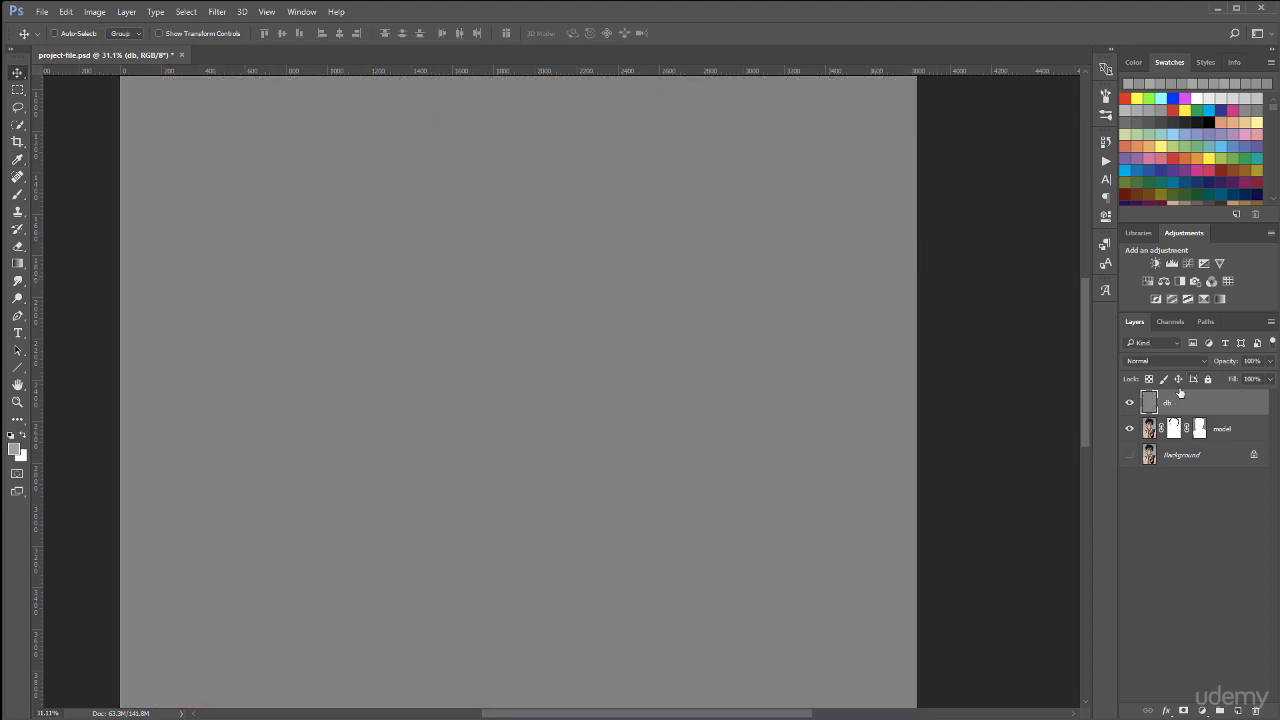
Set the db layer's blend mode to Soft Light and clip it to the model layer
click(1200, 359)
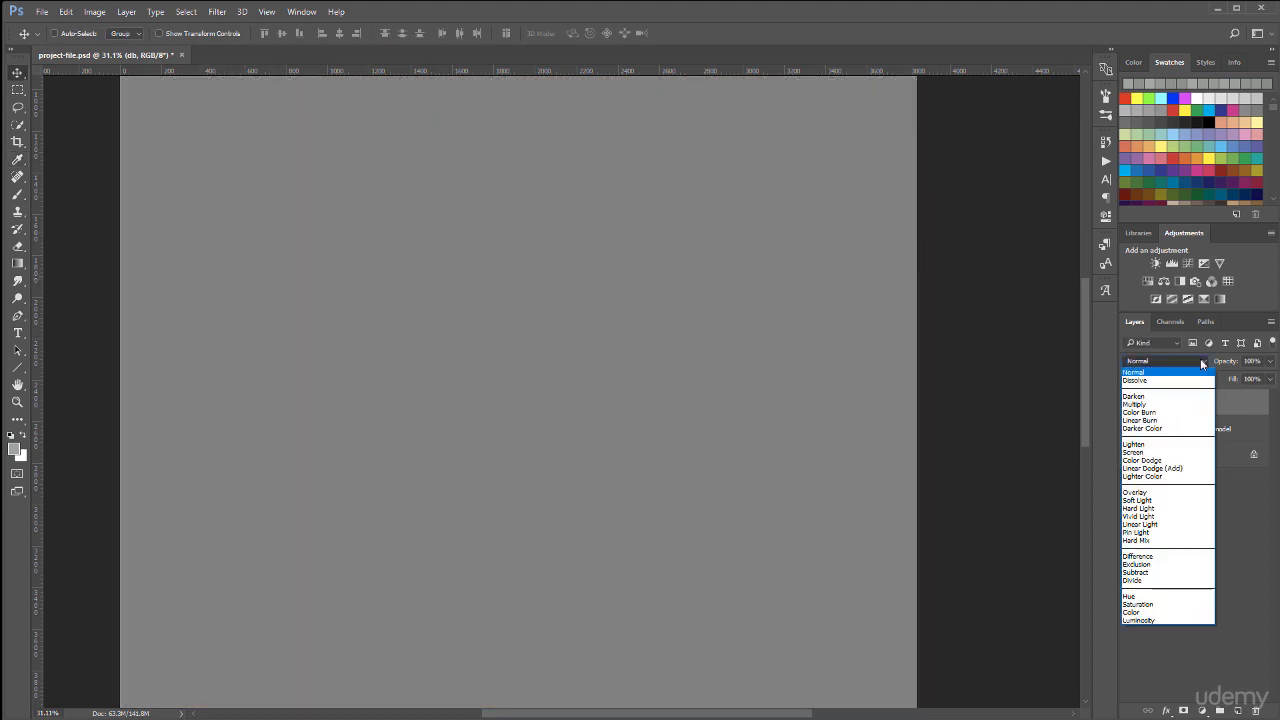
click(1166, 500)
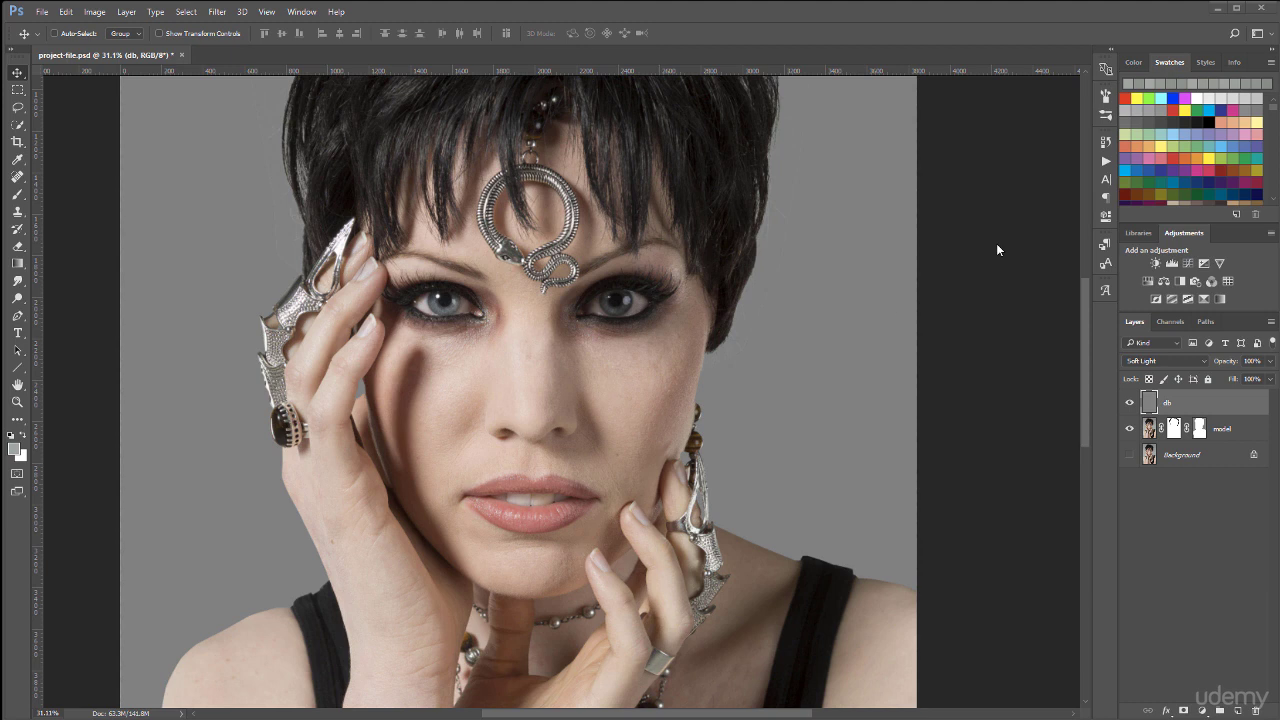
alt+click(1229, 409)
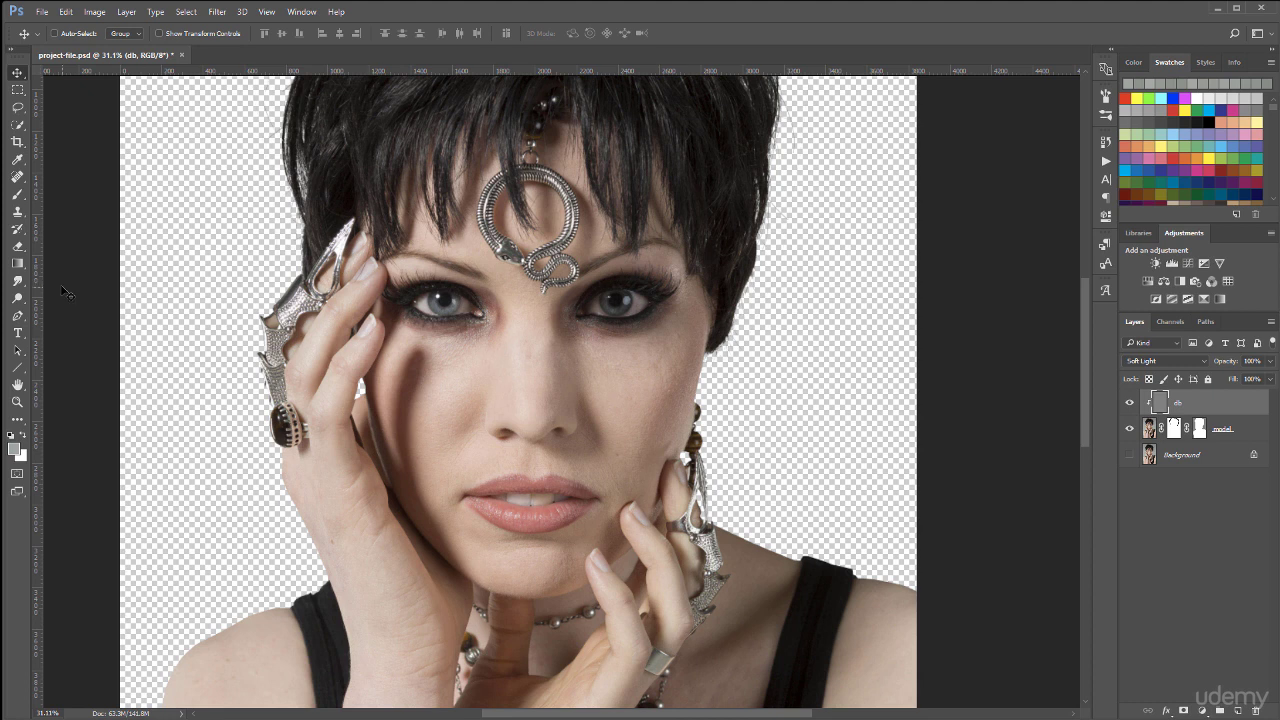
Reset the colors to black and white and set up a soft round Brush at 6% opacity
click(10, 437)
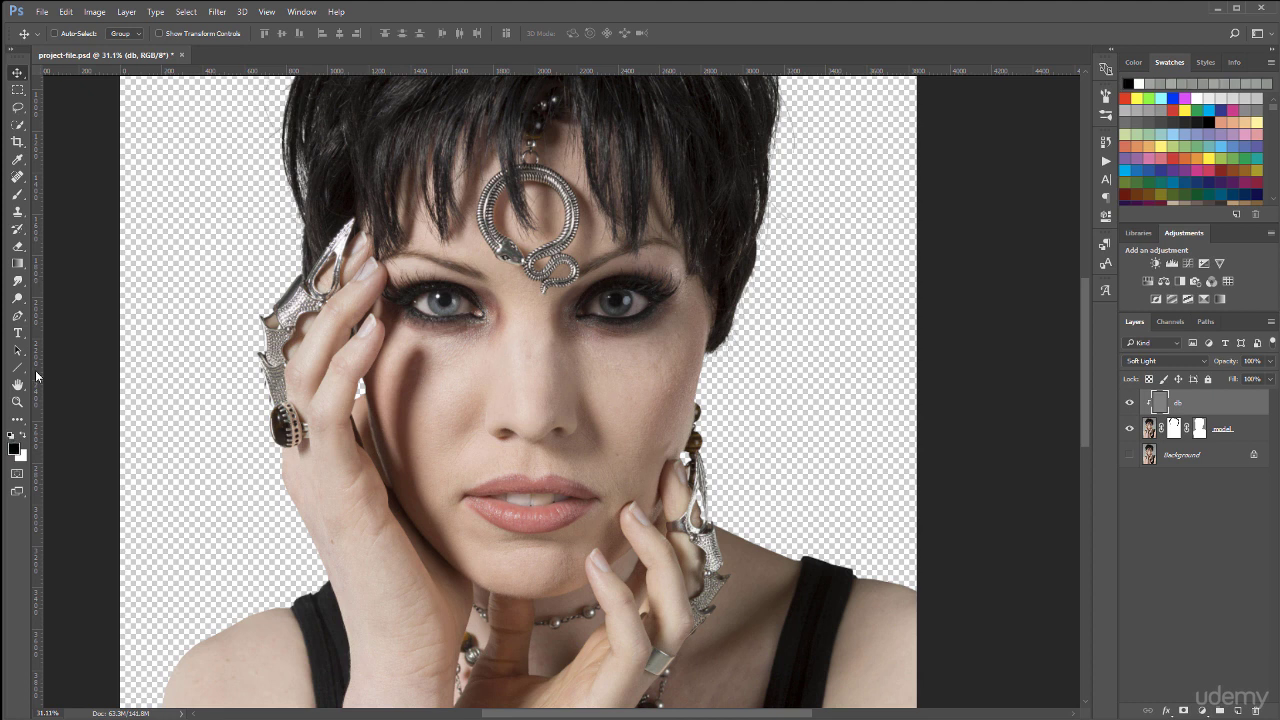
click(17, 194)
right_click(588, 255)
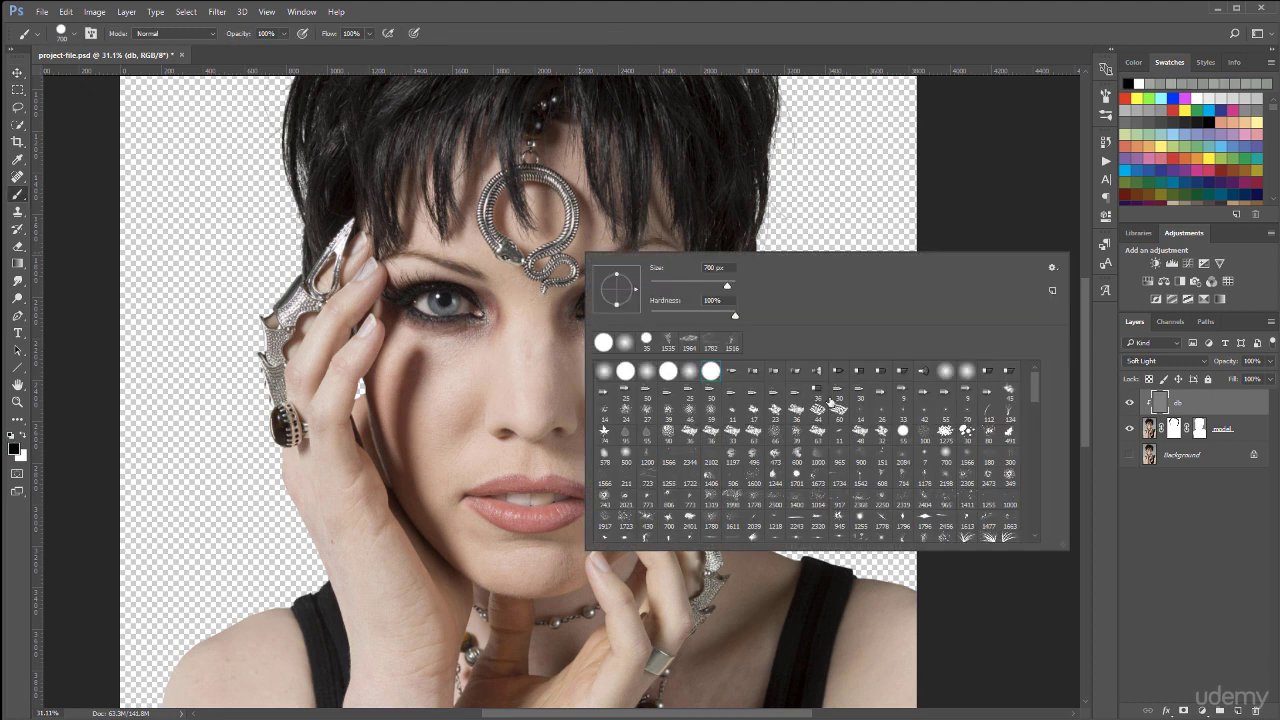
click(693, 377)
click(927, 189)
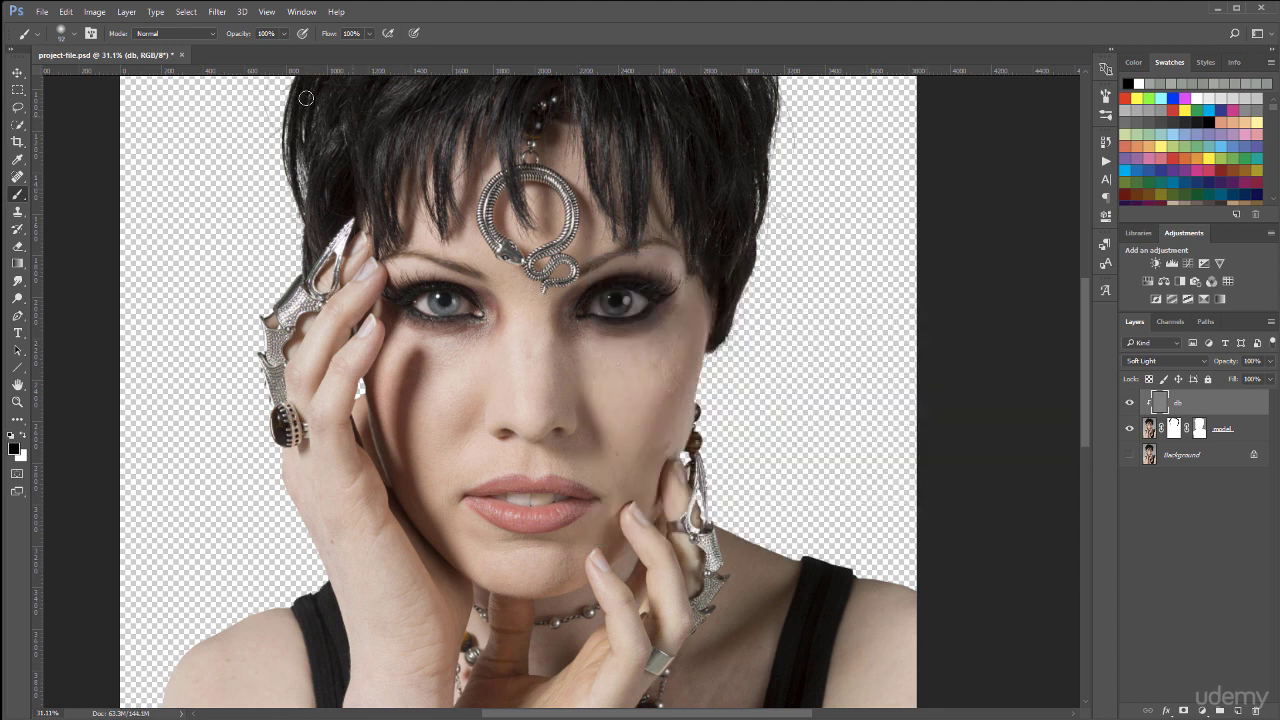
click(285, 34)
click(93, 166)
Burn the shadow beside the nose and the lower lip with a 175 px black brush
key(bracketright)
key(bracketright)
key(bracketright)
key(bracketleft)
drag(573, 423, 581, 433)
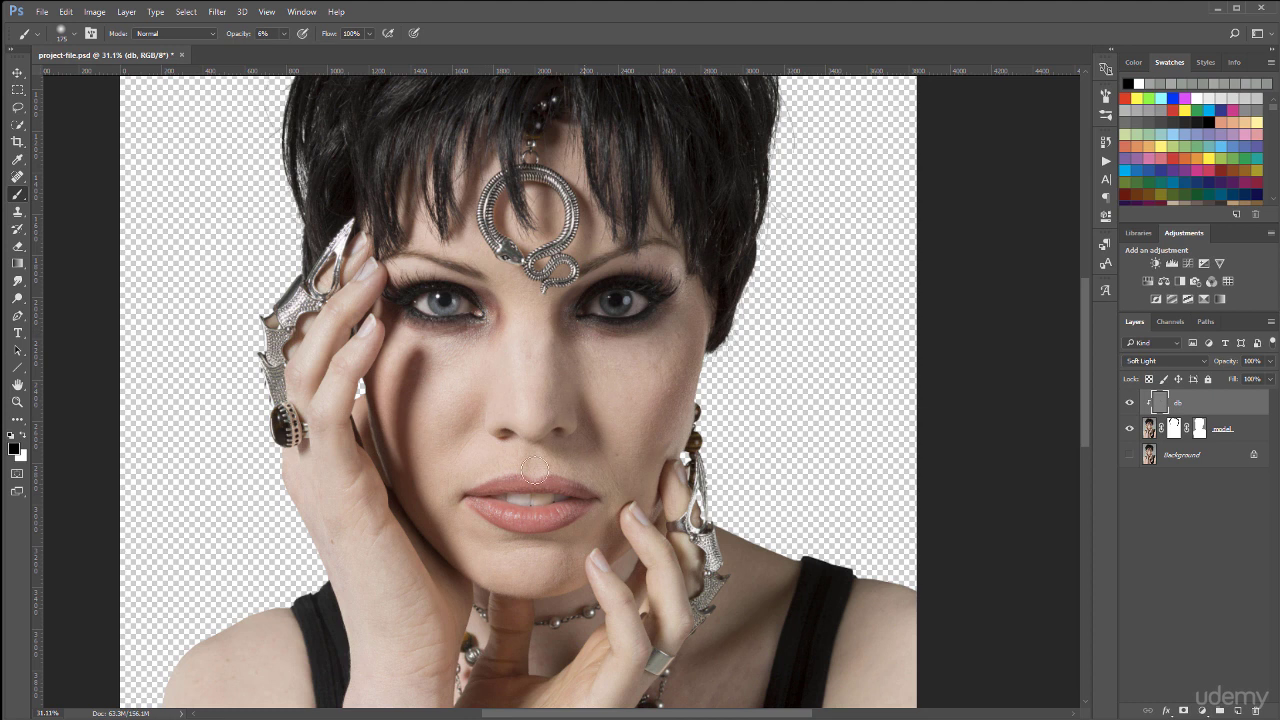
drag(477, 521, 557, 527)
Dodge the highlights across the lower lip with a 70 px white brush
scroll(540, 519, up, 8)
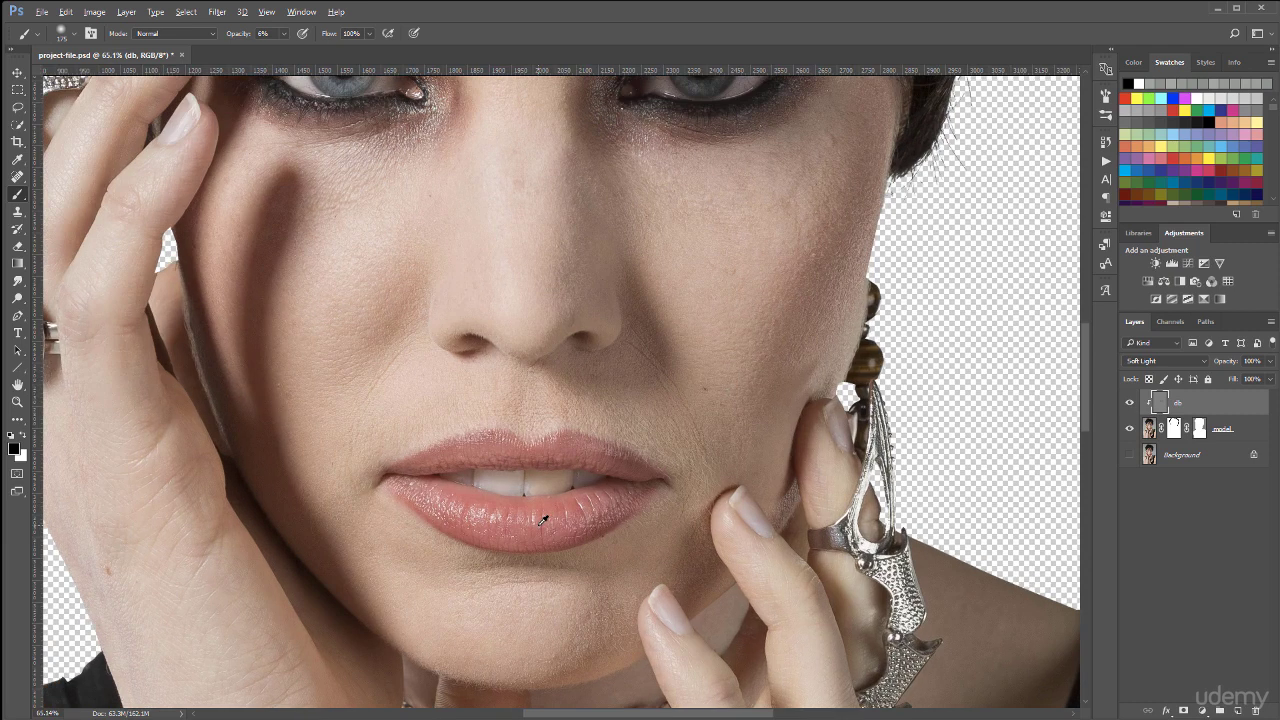
scroll(543, 519, up, 1)
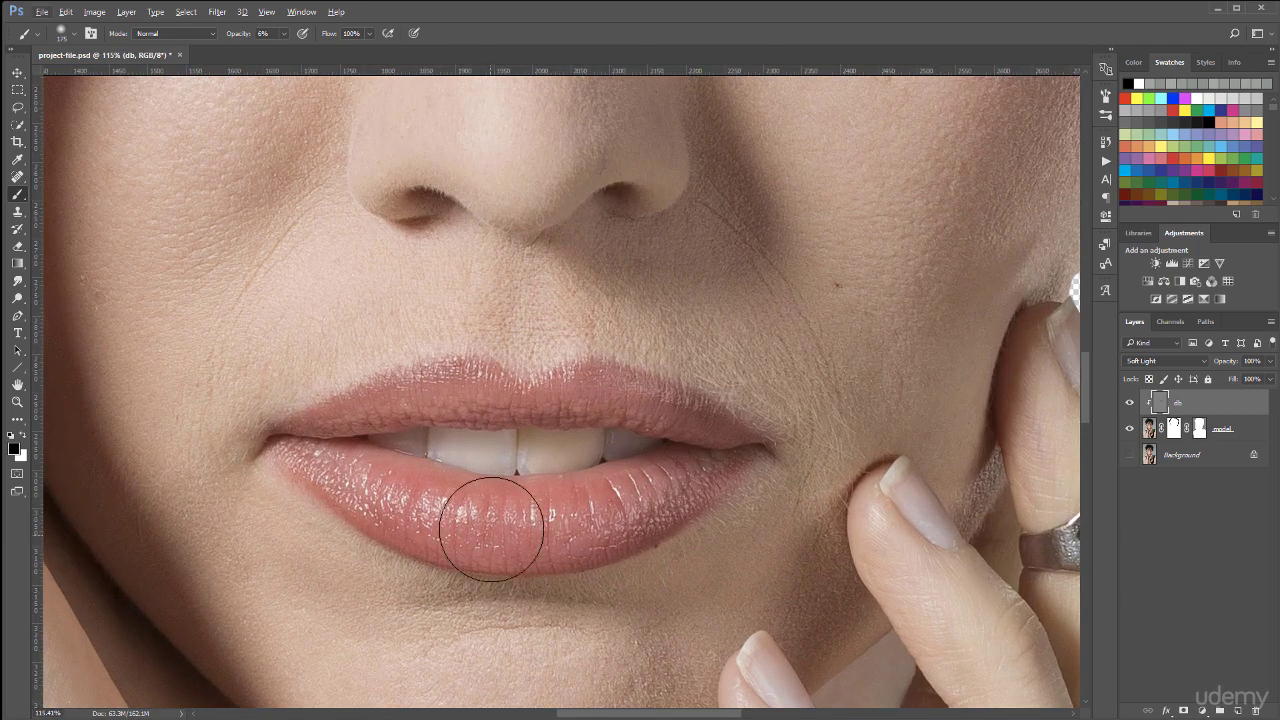
key(bracketleft)
key(bracketleft)
key(bracketleft)
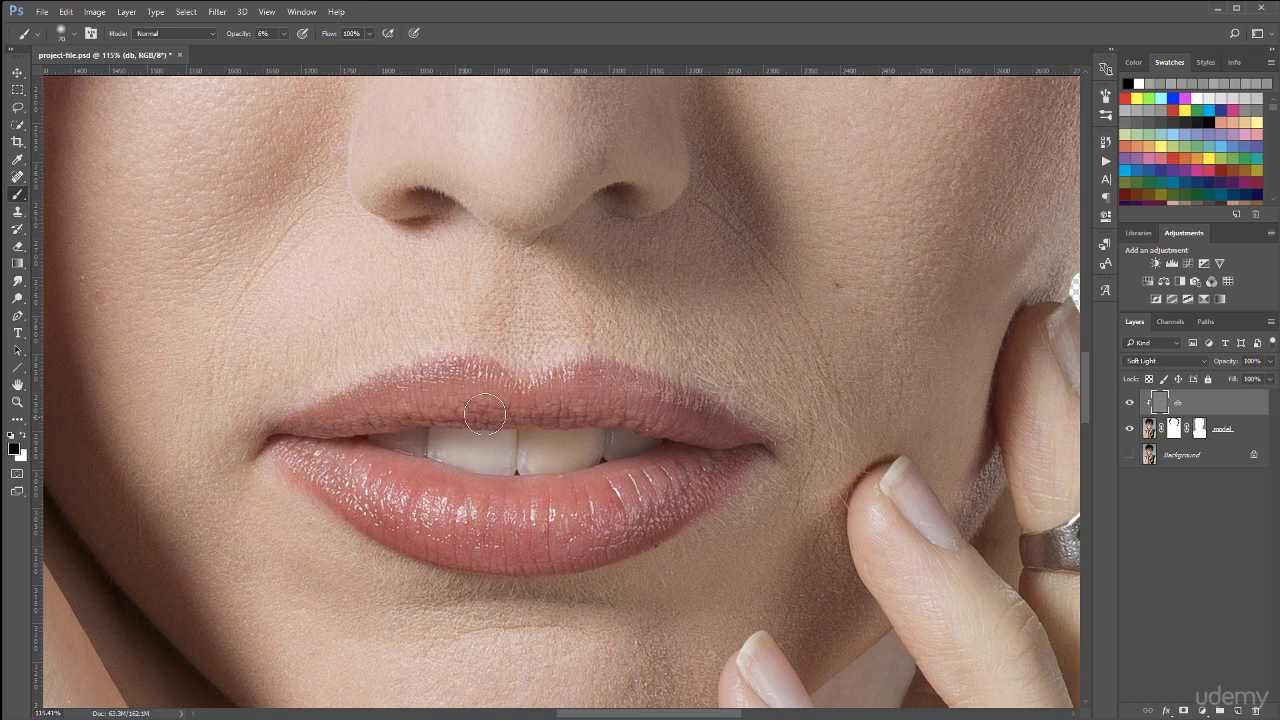
key(x)
mouse_move(372, 480)
mouse_down()
mouse_move(480, 513)
mouse_move(654, 492)
mouse_move(590, 497)
mouse_move(592, 508)
mouse_move(650, 505)
mouse_up()
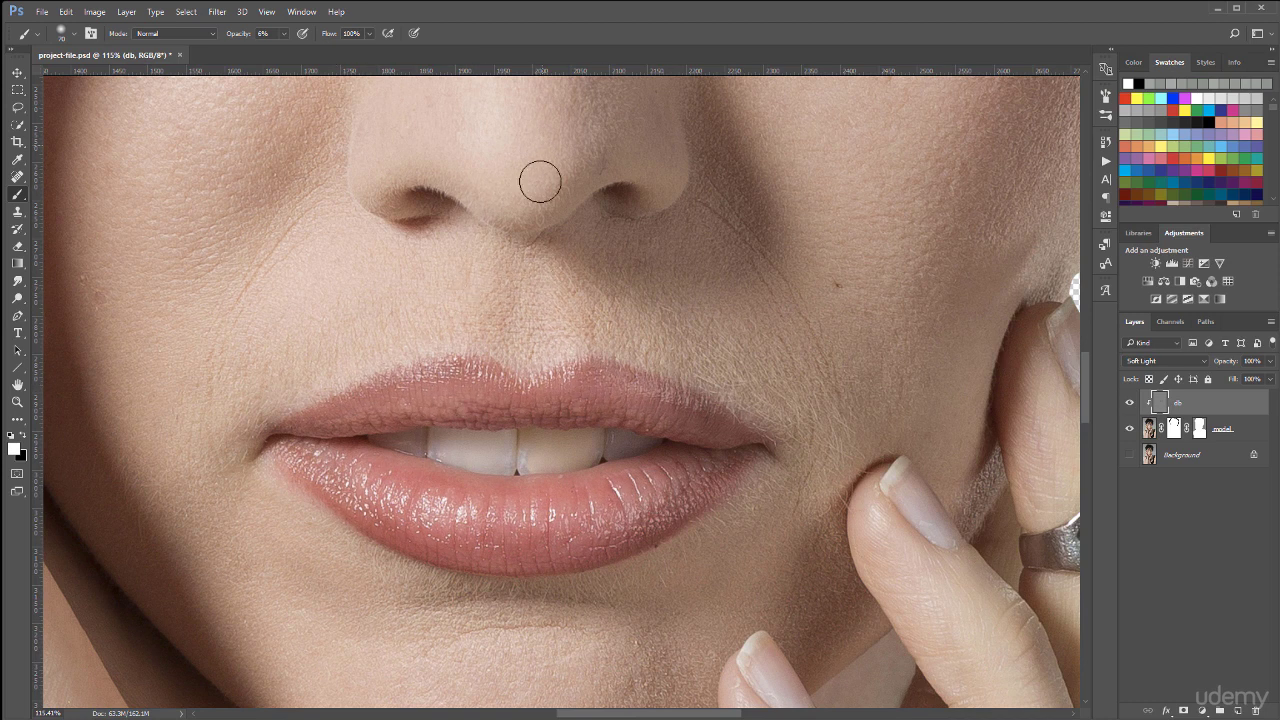
Enlarge the white brush to 175 px and brighten the cheek under the eye nearest the raised hand
drag(614, 215, 626, 334)
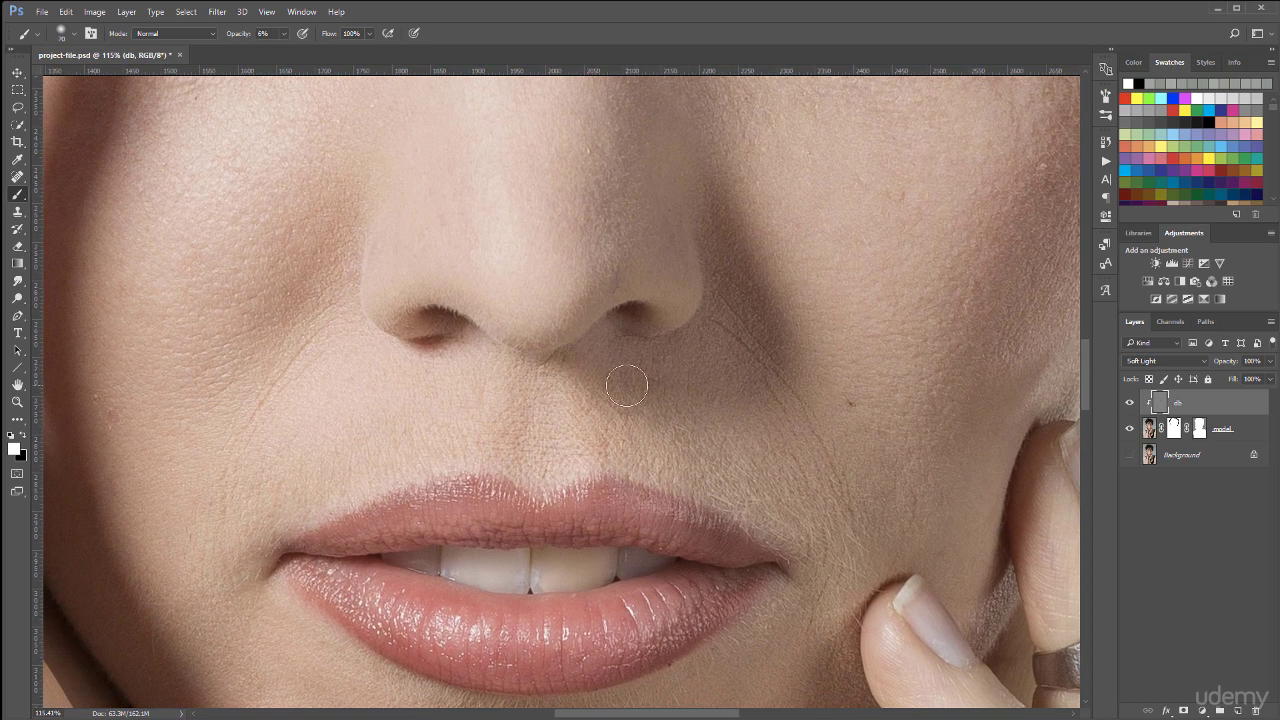
alt+scroll(626, 380, down, 5)
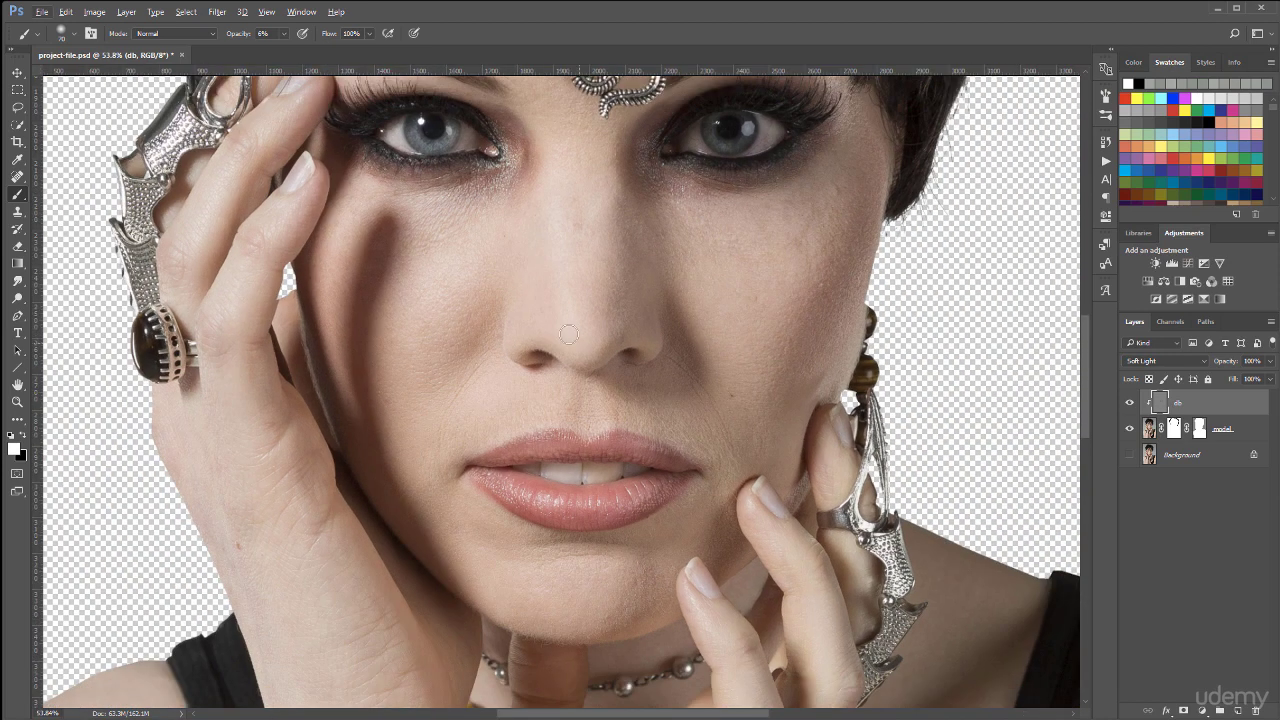
key(bracketright)
key(bracketright)
key(bracketright)
key(bracketright)
key(bracketright)
key(bracketright)
drag(415, 237, 486, 214)
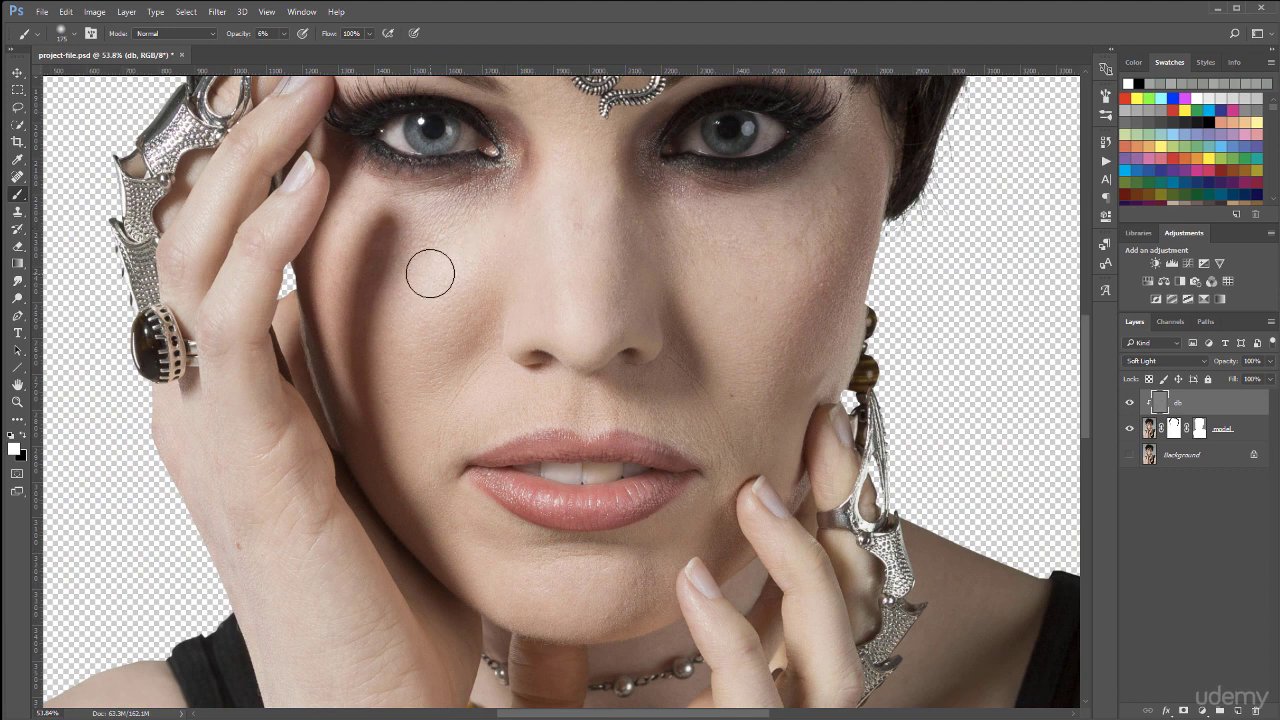
Raise the brush opacity to 10% and brighten the bridge and side of the nose and the chin
key(1)
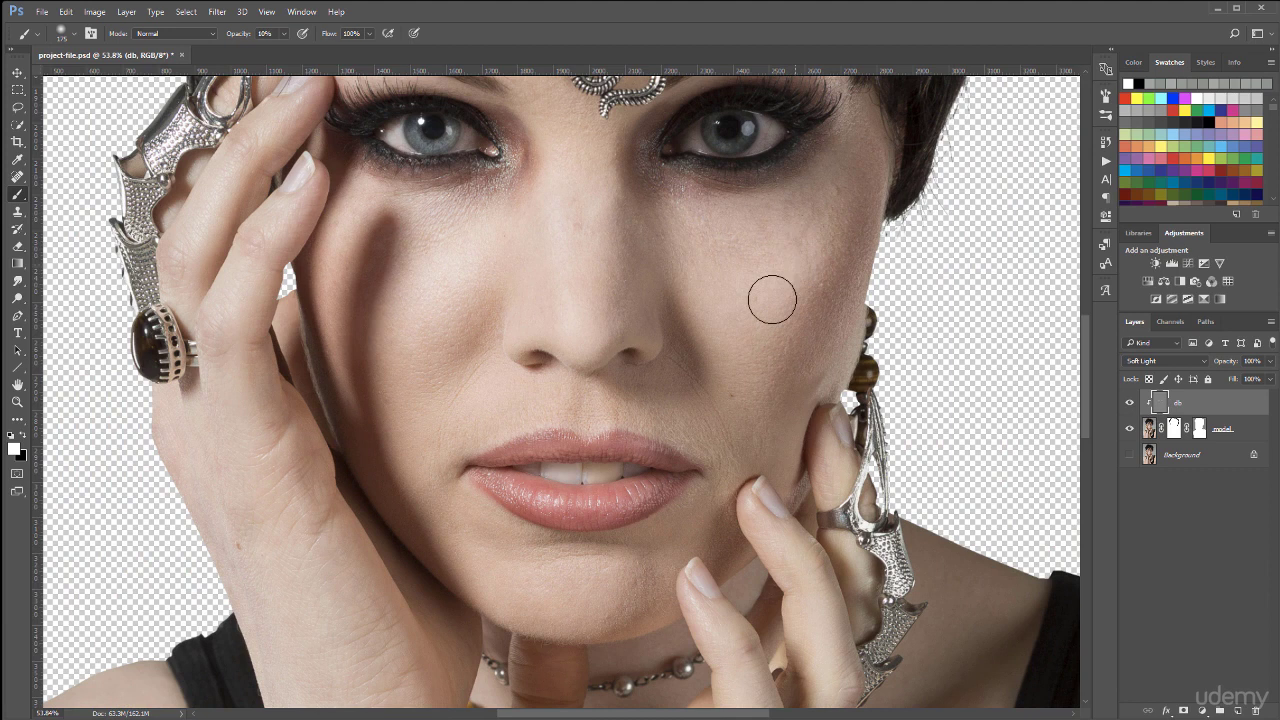
drag(568, 180, 568, 292)
drag(655, 341, 642, 345)
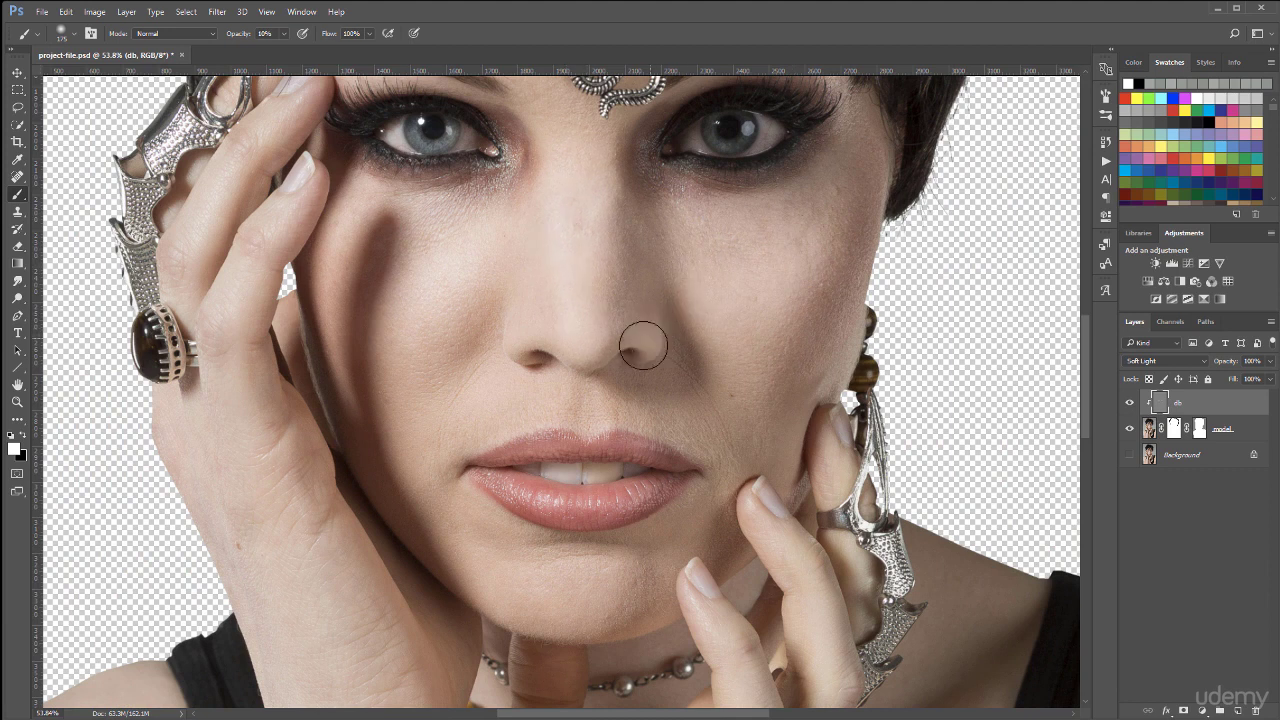
click(594, 252)
drag(575, 590, 610, 595)
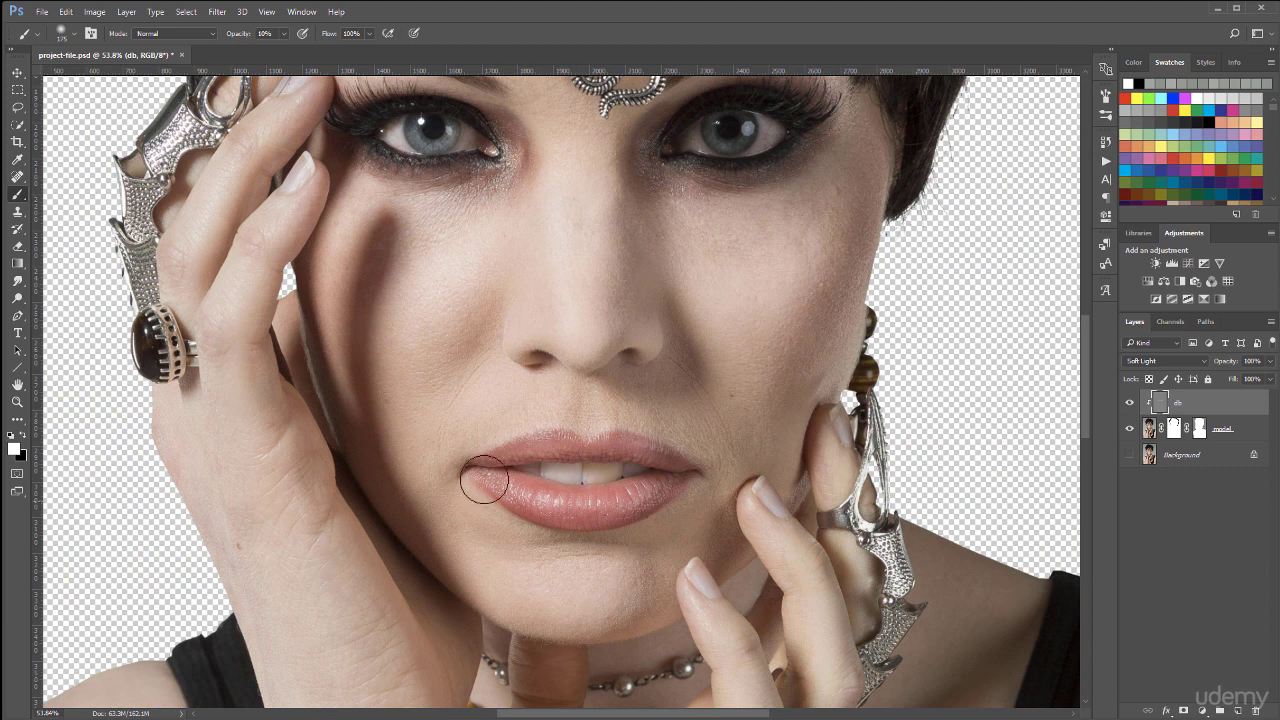
Brighten both eyes with a 60 px white brush
key(x)
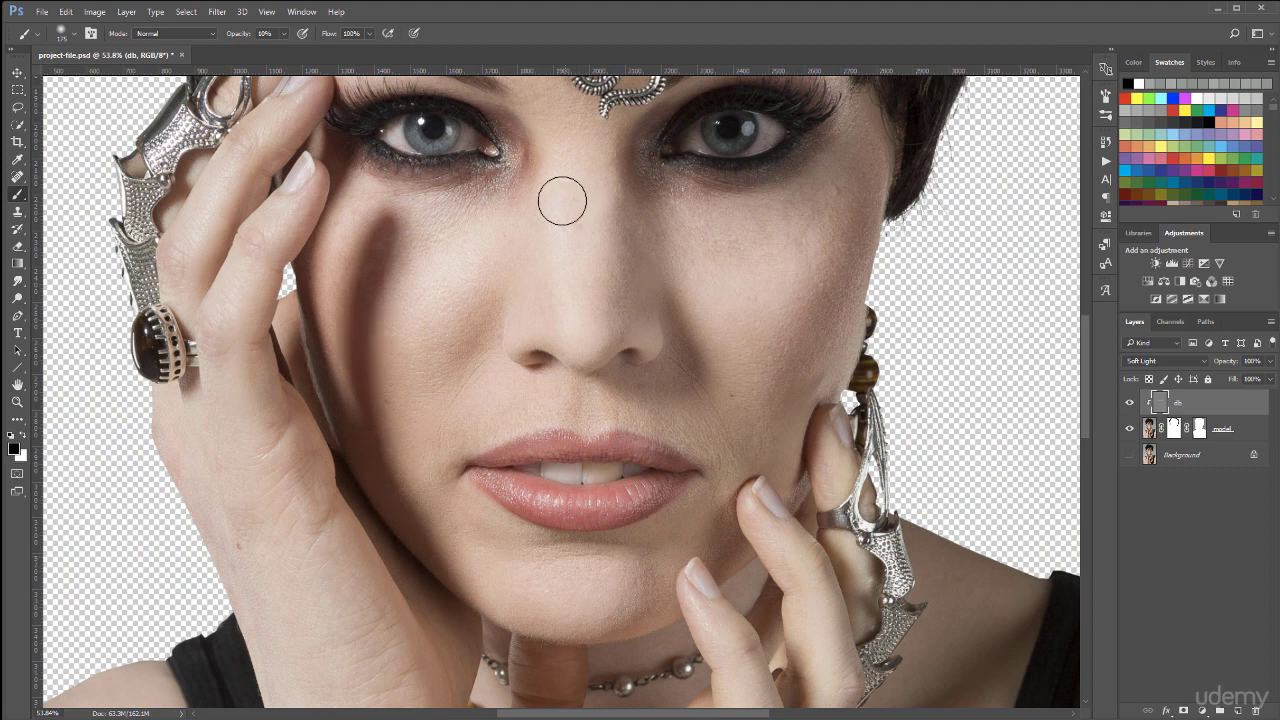
drag(560, 200, 580, 511)
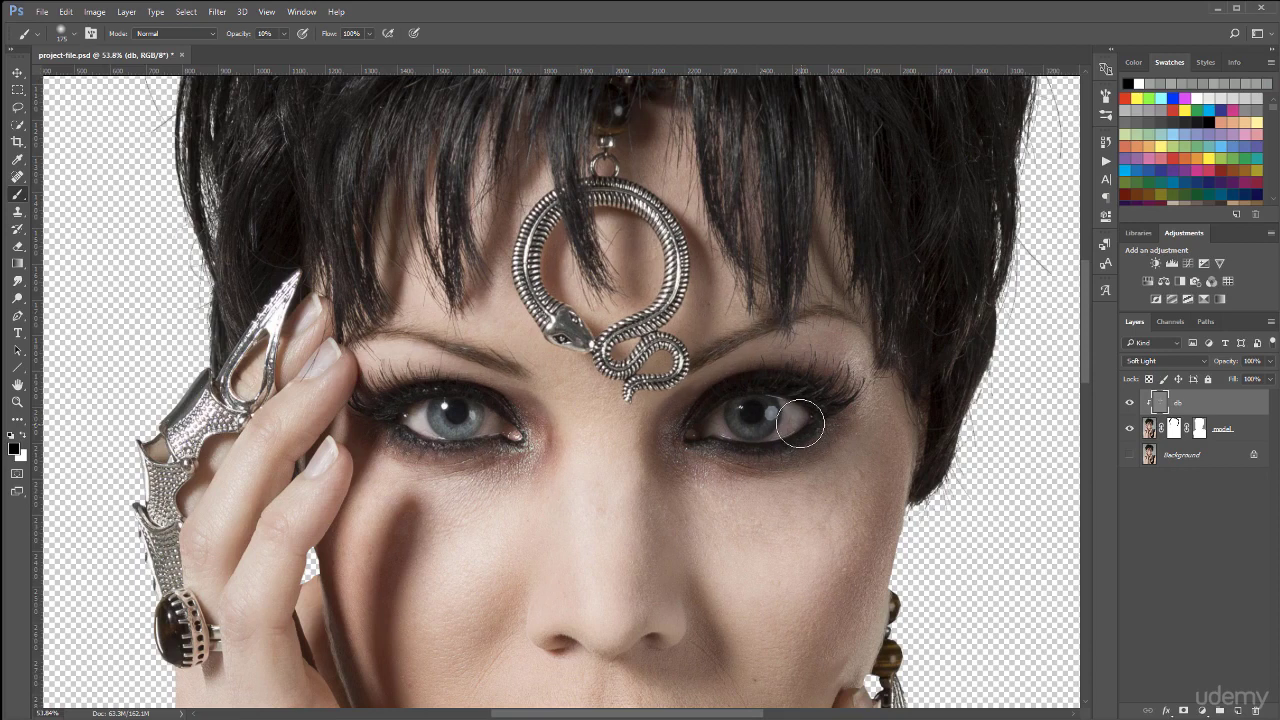
key(x)
key(bracketleft)
key(bracketleft)
key(bracketleft)
key(bracketleft)
key(bracketleft)
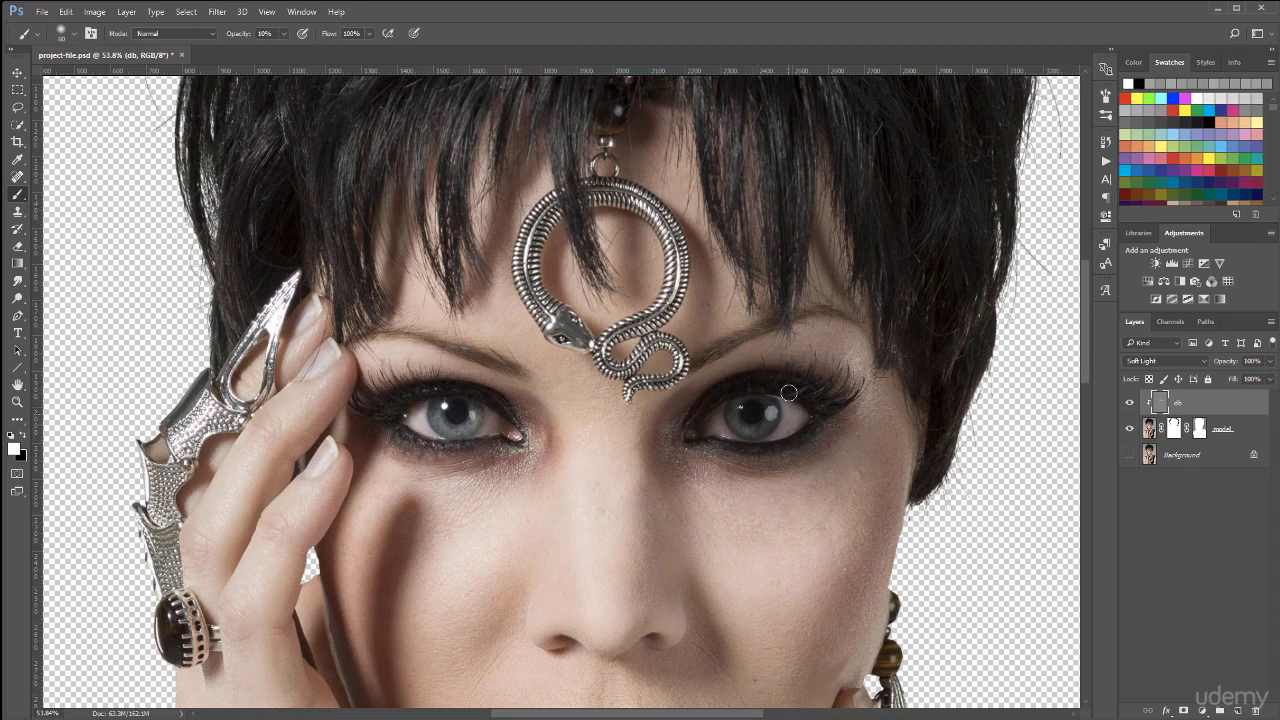
click(772, 411)
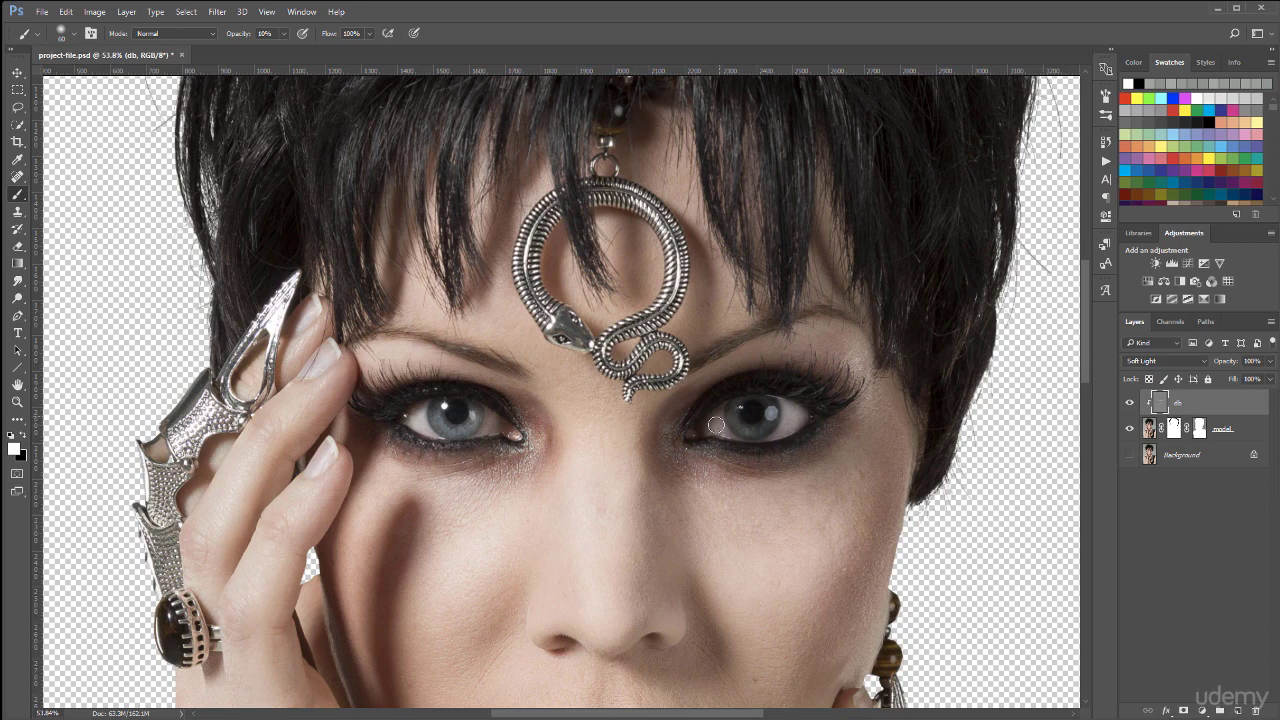
click(502, 428)
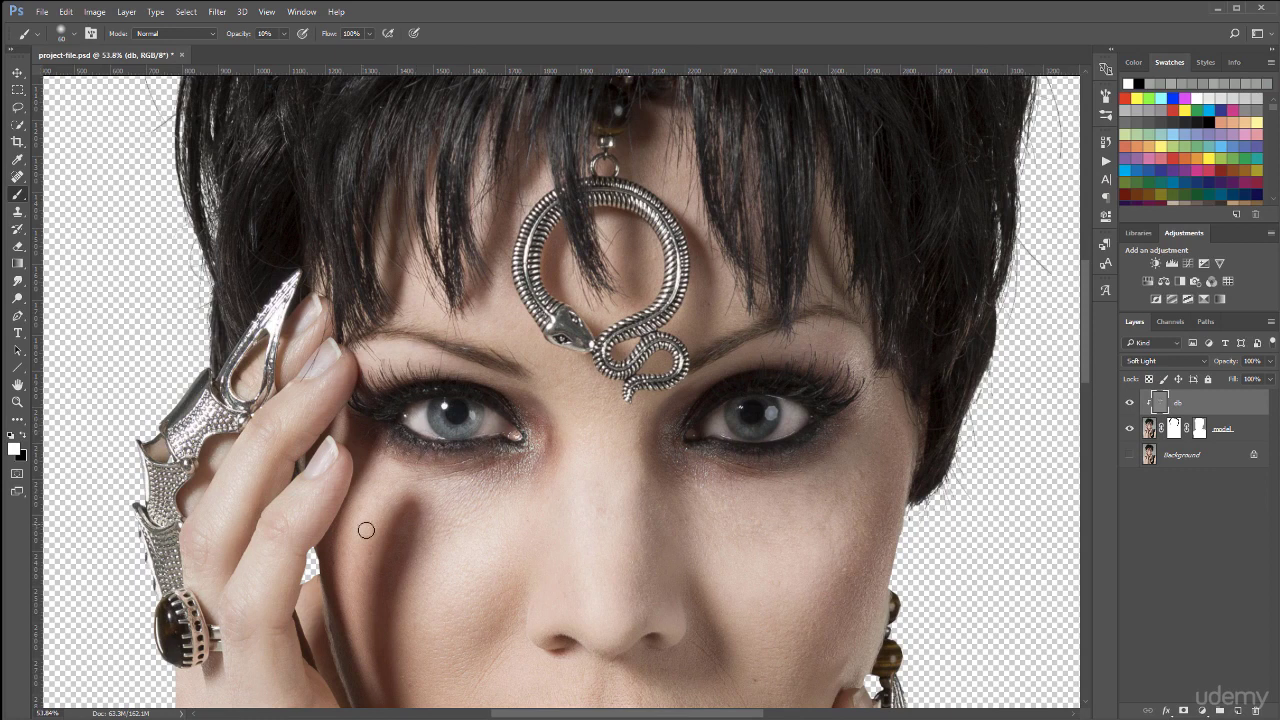
Shape the raised hand and its fingers with a 125 px brush, alternating white for highlights and black for shadows
drag(346, 592, 456, 372)
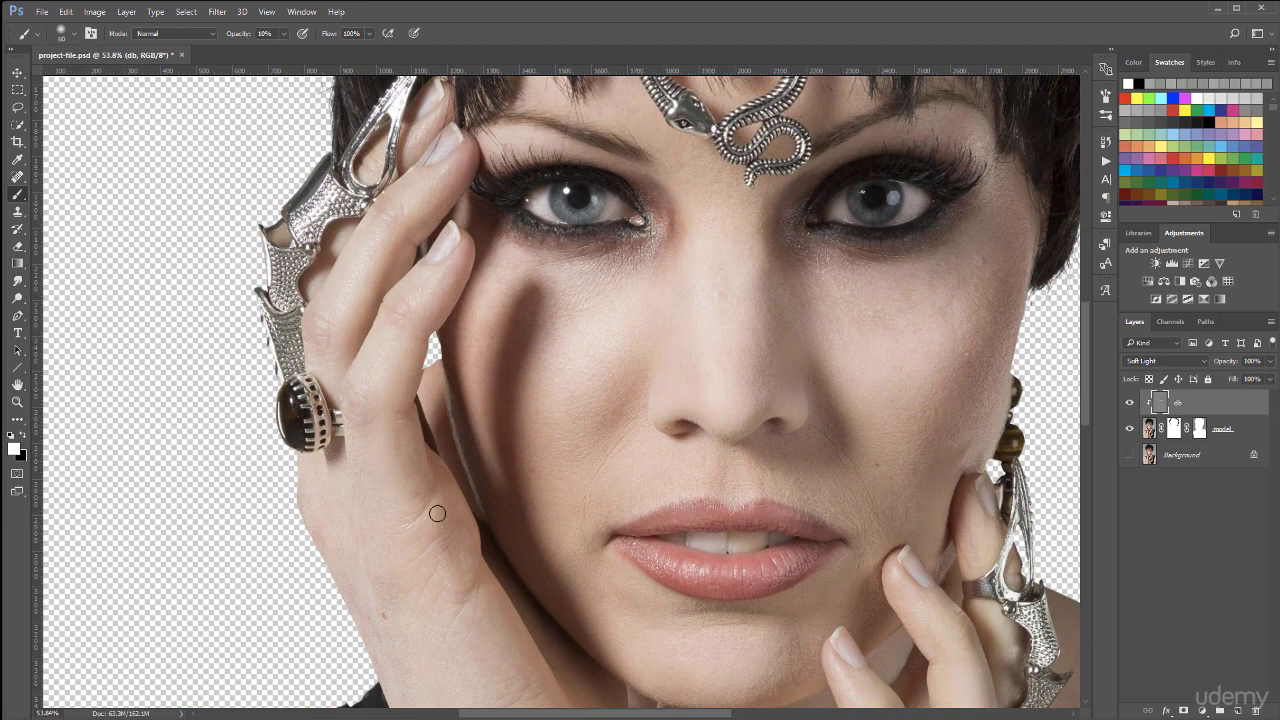
key(x)
key(bracketright)
key(bracketright)
key(bracketright)
key(bracketright)
key(bracketright)
key(x)
click(10, 437)
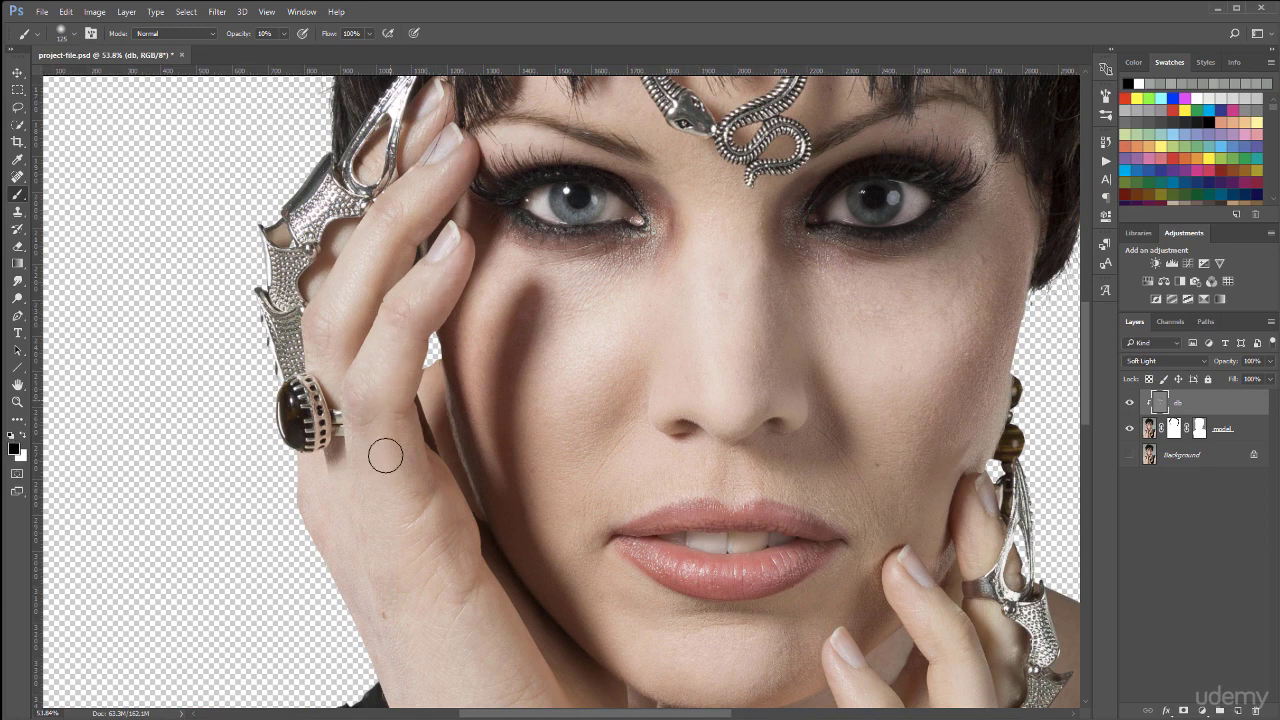
key(x)
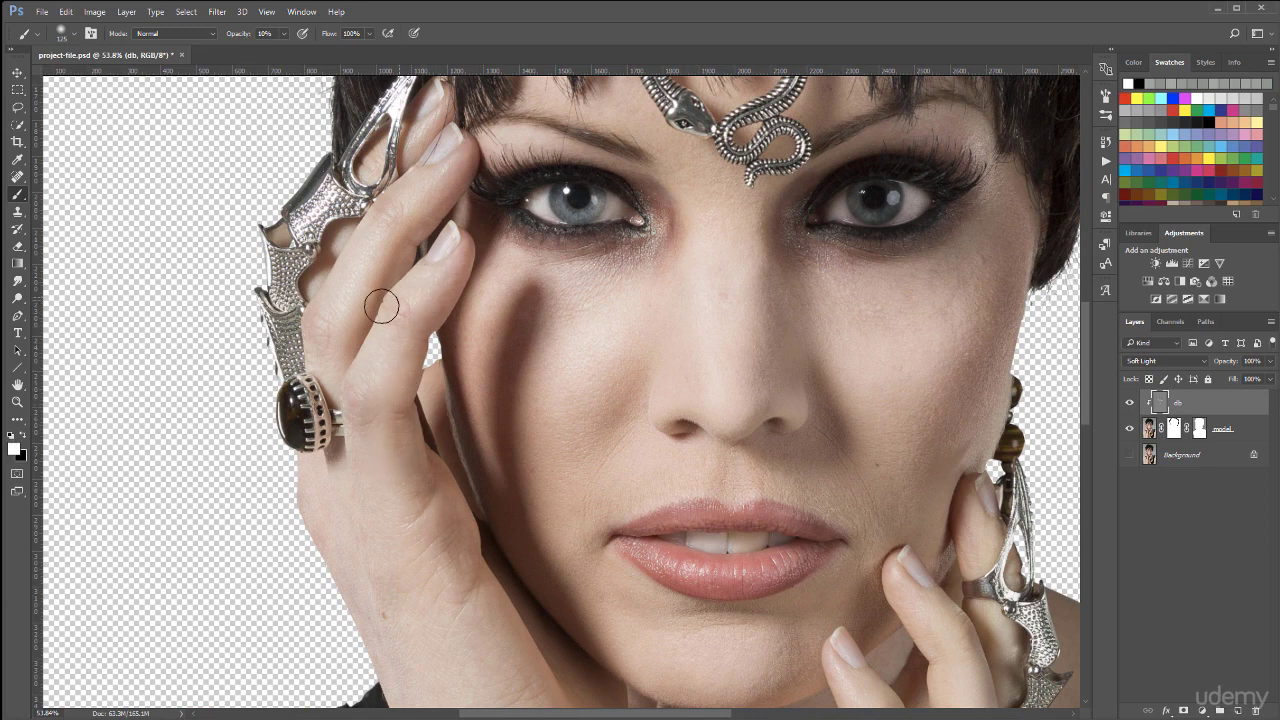
key(x)
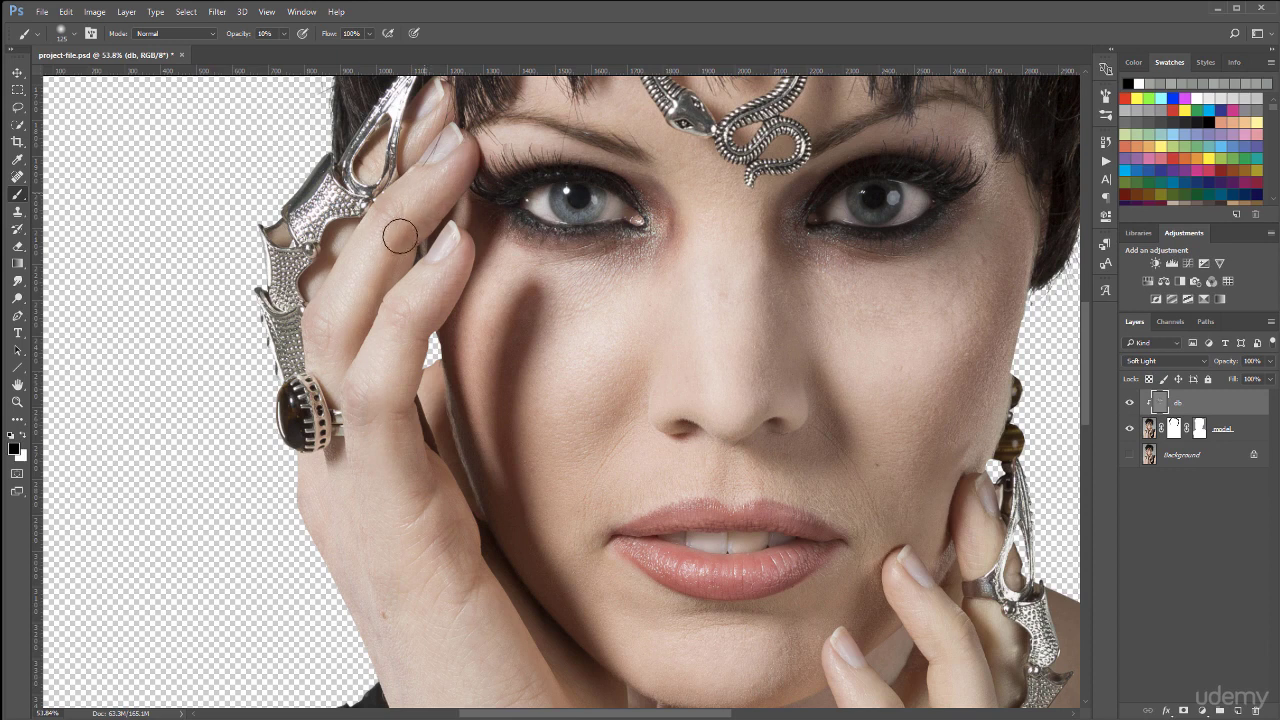
key(x)
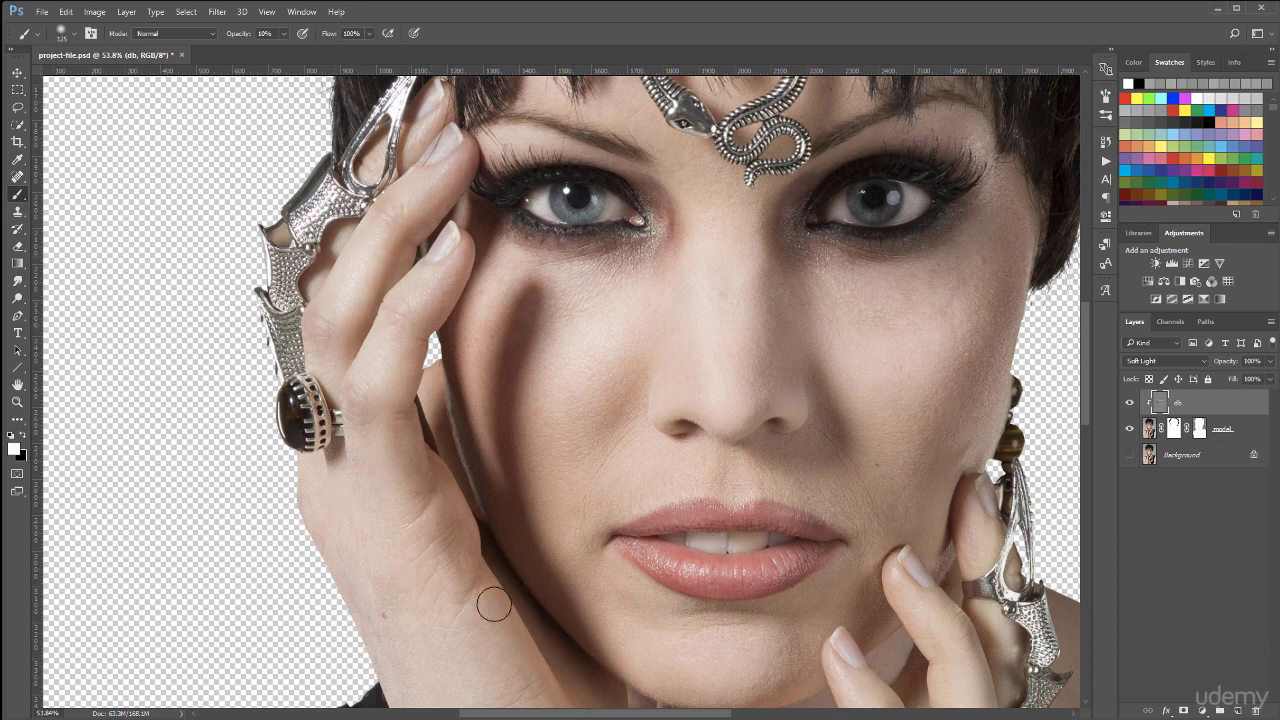
Darken the shaded areas of the fingers and palm of the hand below the chin with a 125 px black brush
drag(556, 642, 514, 354)
key(x)
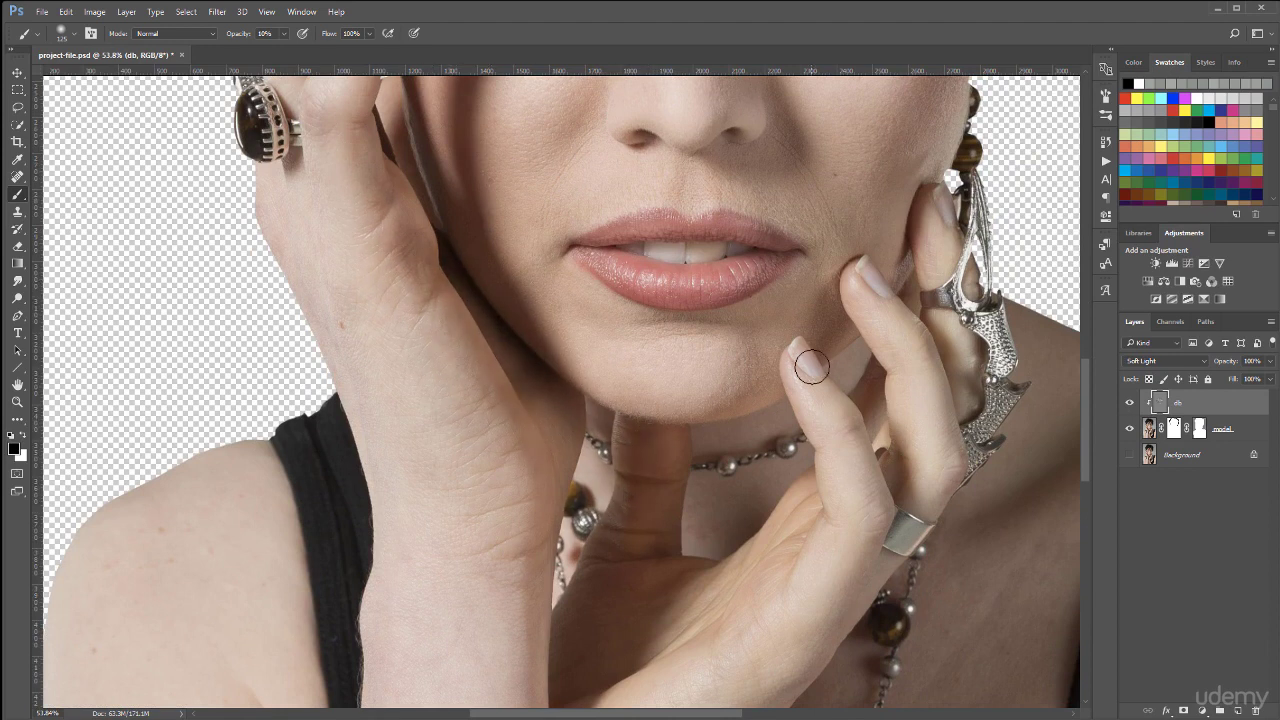
mouse_move(864, 478)
mouse_down()
mouse_move(893, 446)
mouse_move(916, 323)
mouse_move(896, 447)
mouse_move(872, 341)
mouse_up()
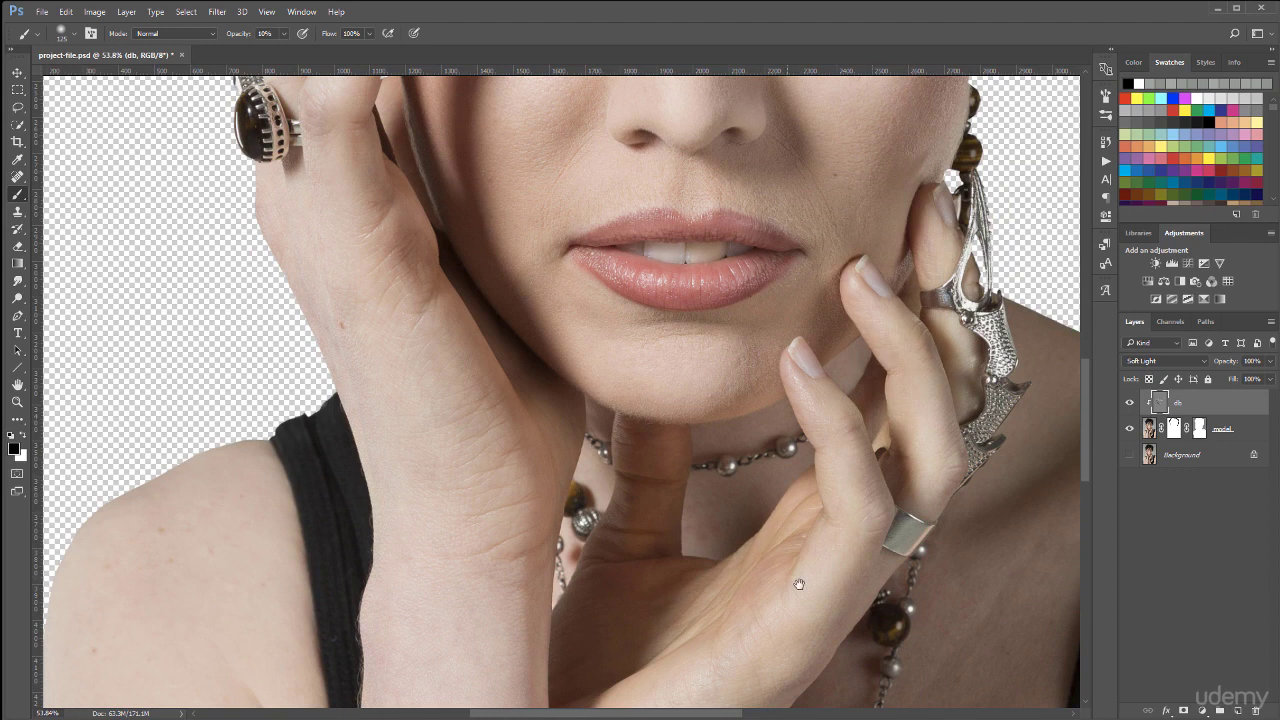
drag(739, 630, 795, 400)
drag(727, 421, 701, 344)
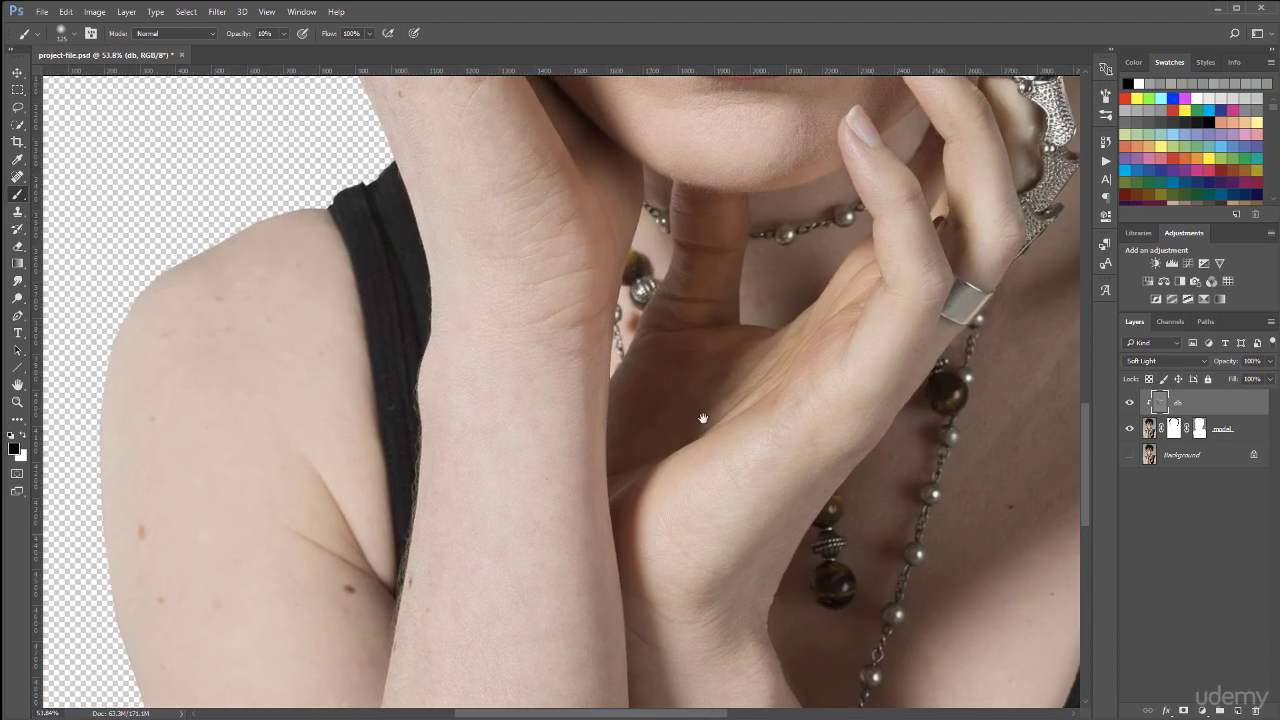
drag(703, 420, 760, 250)
Enlarge the black brush to 700 px and darken the outer shoulders and upper arms
scroll(701, 468, down, 5)
scroll(701, 467, down, 3)
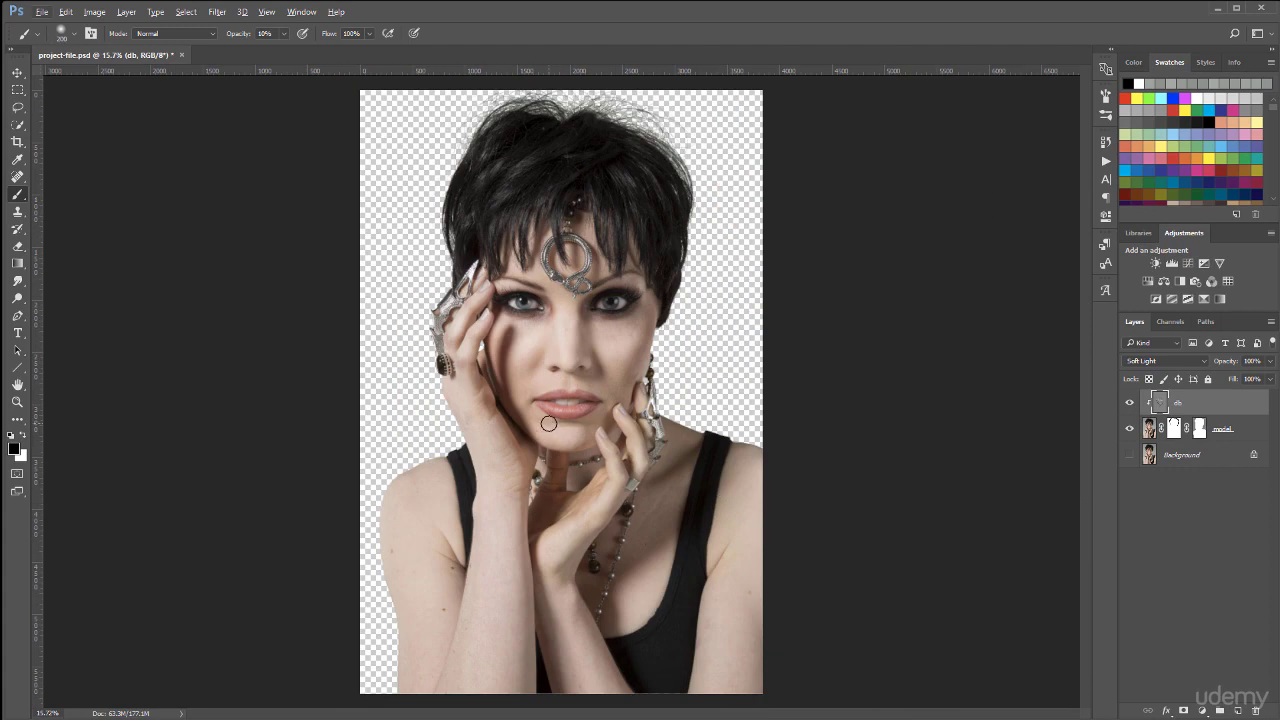
key(bracketright)
key(bracketright)
key(bracketright)
key(bracketright)
key(bracketright)
key(bracketright)
key(bracketright)
key(bracketright)
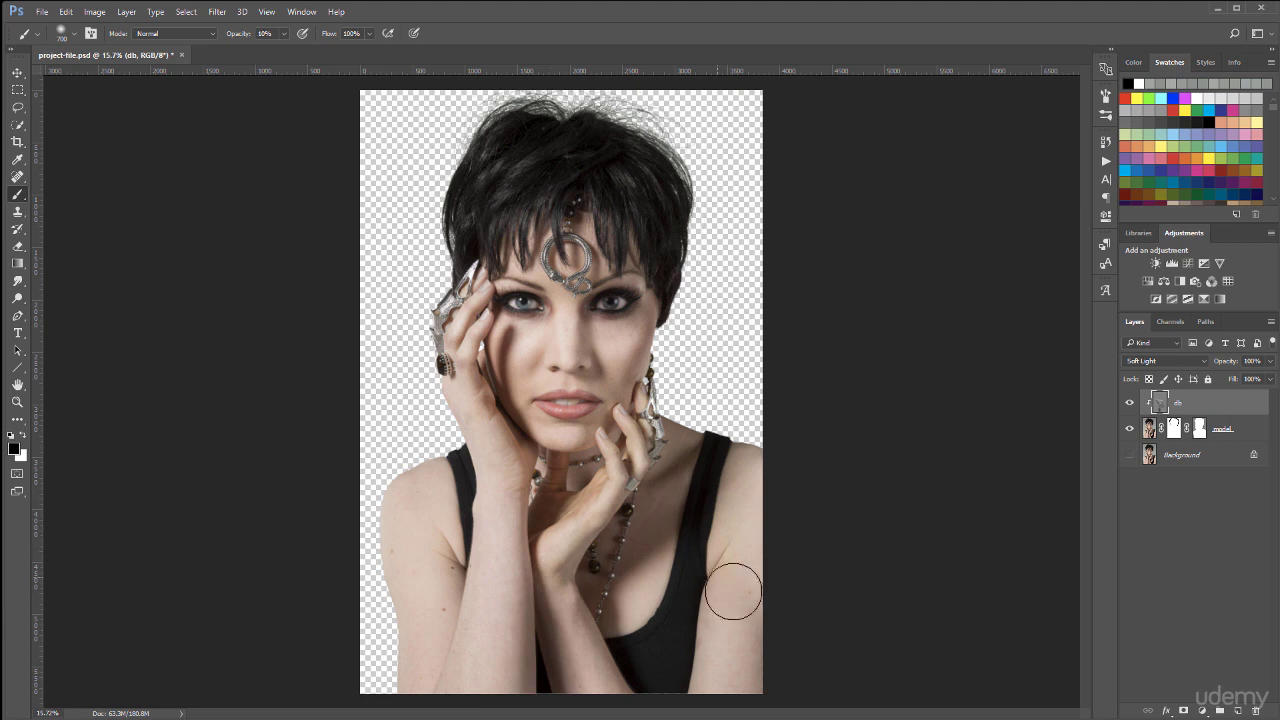
mouse_move(434, 517)
mouse_down()
mouse_move(443, 584)
mouse_move(437, 561)
mouse_move(458, 555)
mouse_move(432, 619)
mouse_move(433, 592)
mouse_move(463, 589)
mouse_up()
Refine the portrait's contouring with a 300 px brush, using white for highlights and black for shadows
key(x)
key(bracketleft)
key(bracketleft)
key(bracketleft)
key(bracketleft)
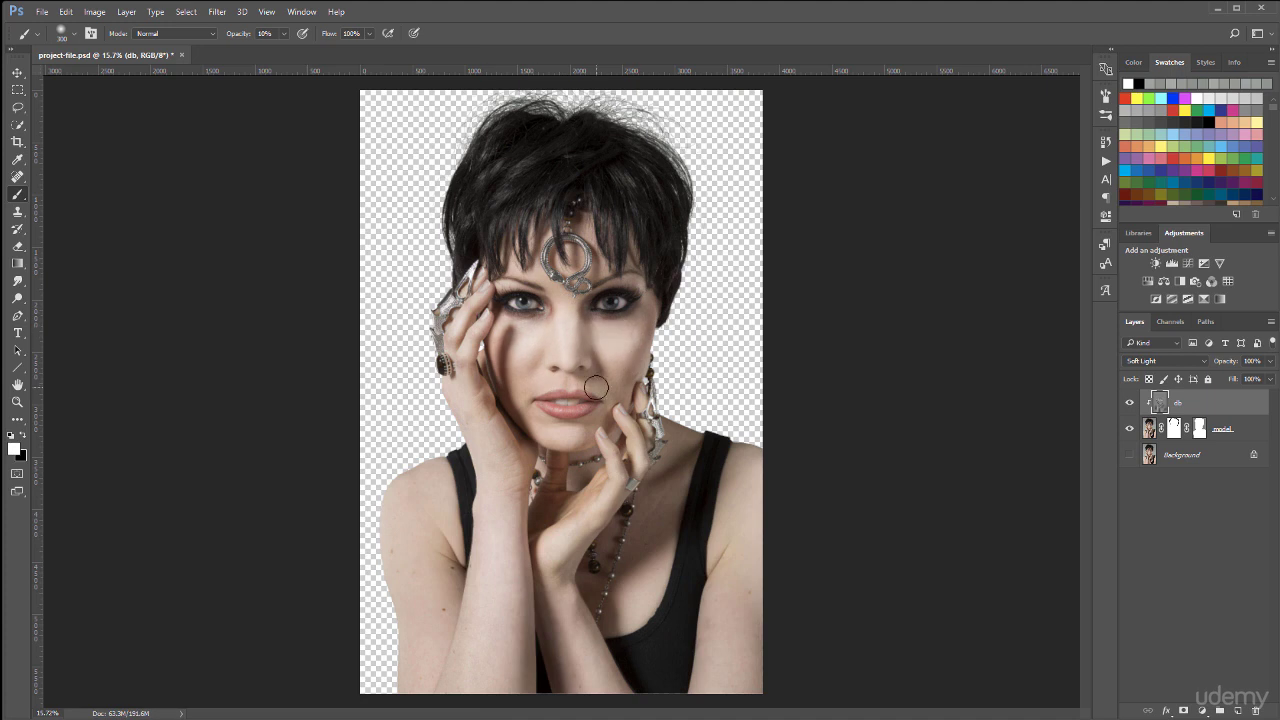
key(x)
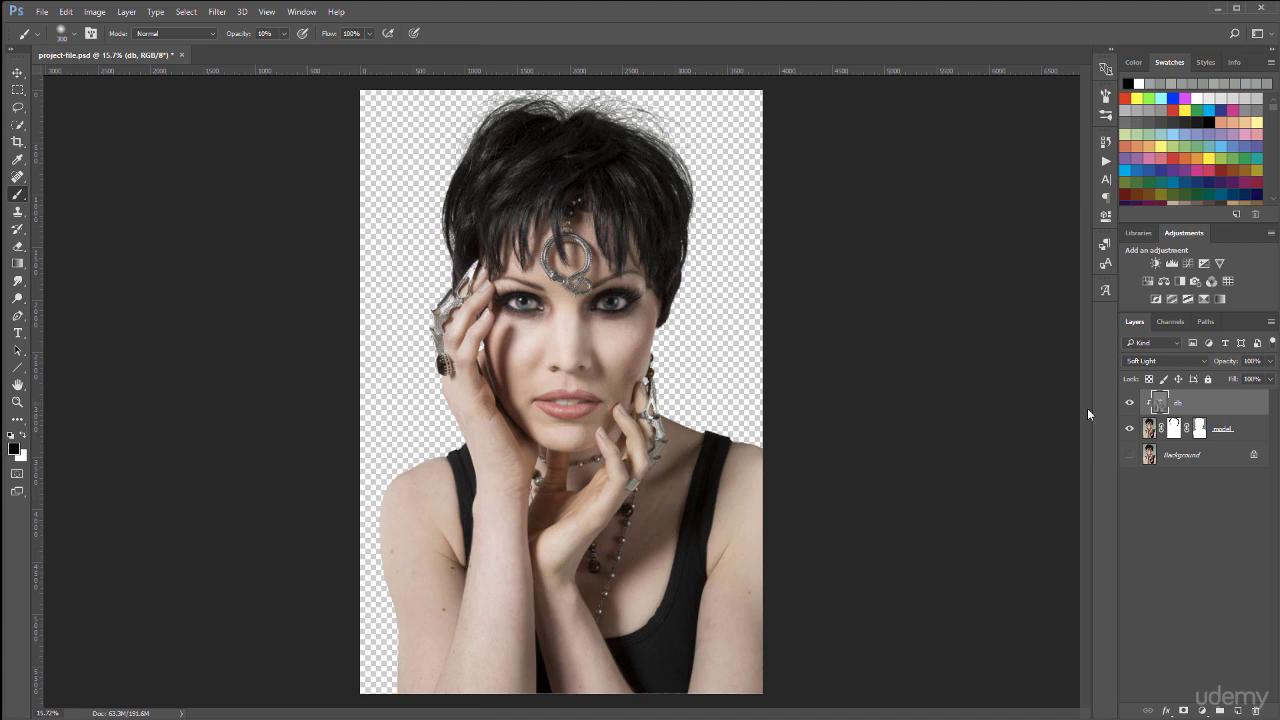
Toggle the visibility of the dodge-and-burn layer repeatedly to compare the portrait before and after, and leave the layer on
click(1132, 404)
click(1132, 404)
click(1132, 404)
click(1133, 404)
click(1133, 404)
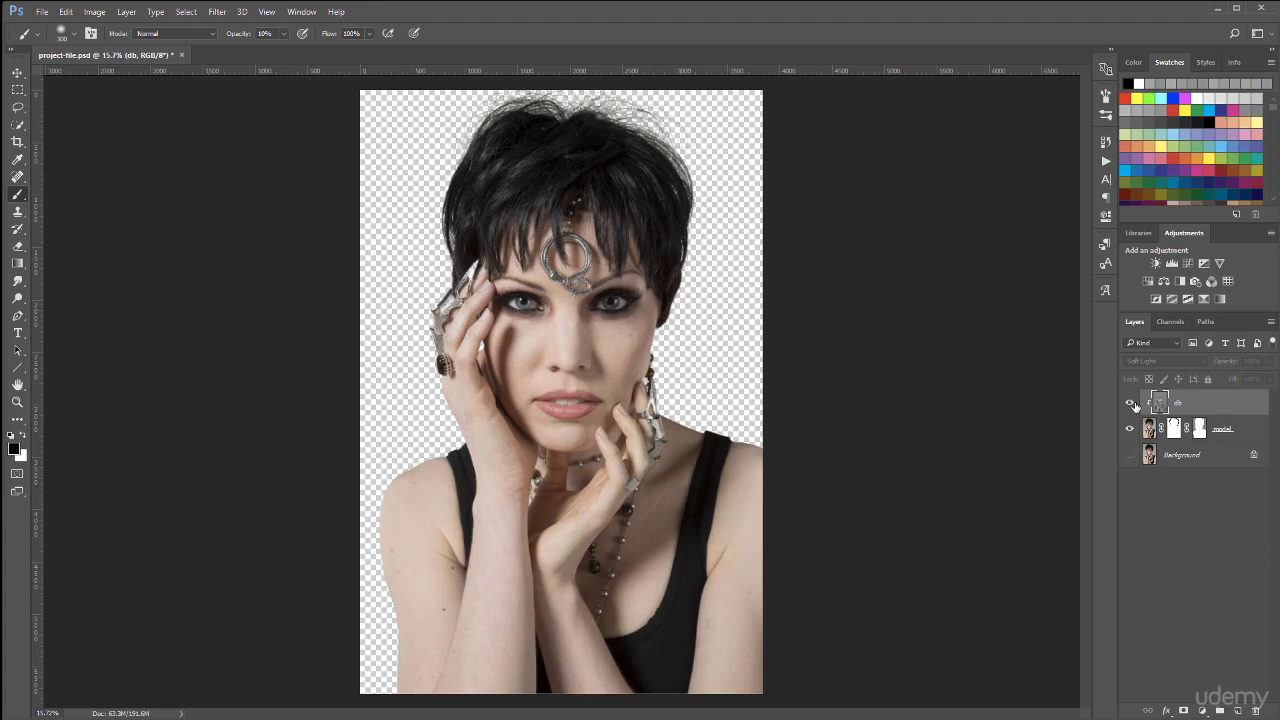
click(1133, 404)
click(1133, 404)
click(1133, 404)
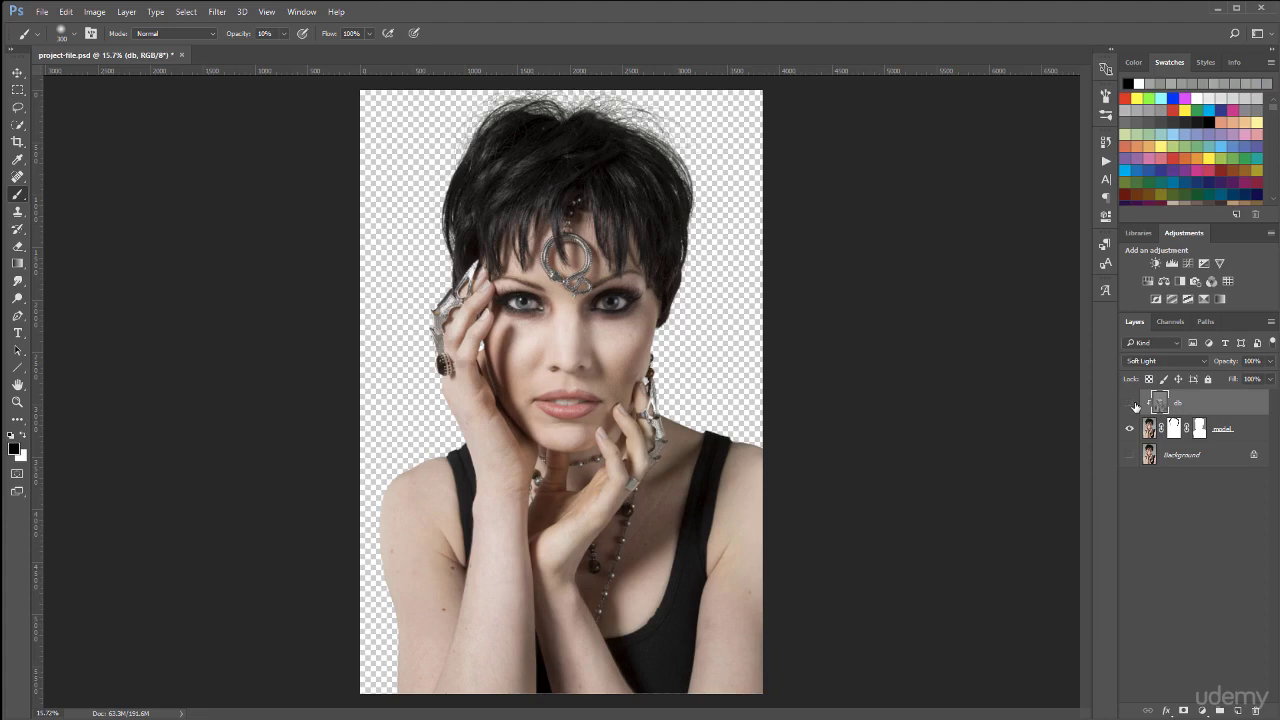
click(1133, 404)
click(1133, 404)
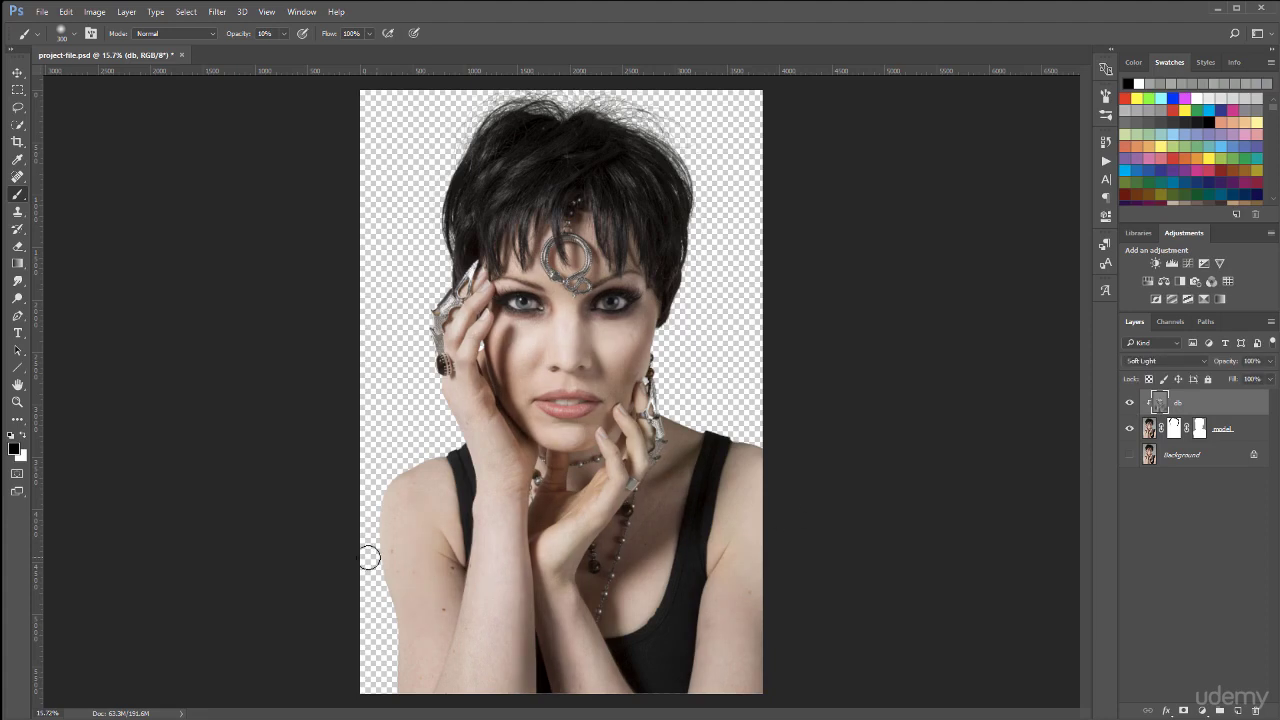